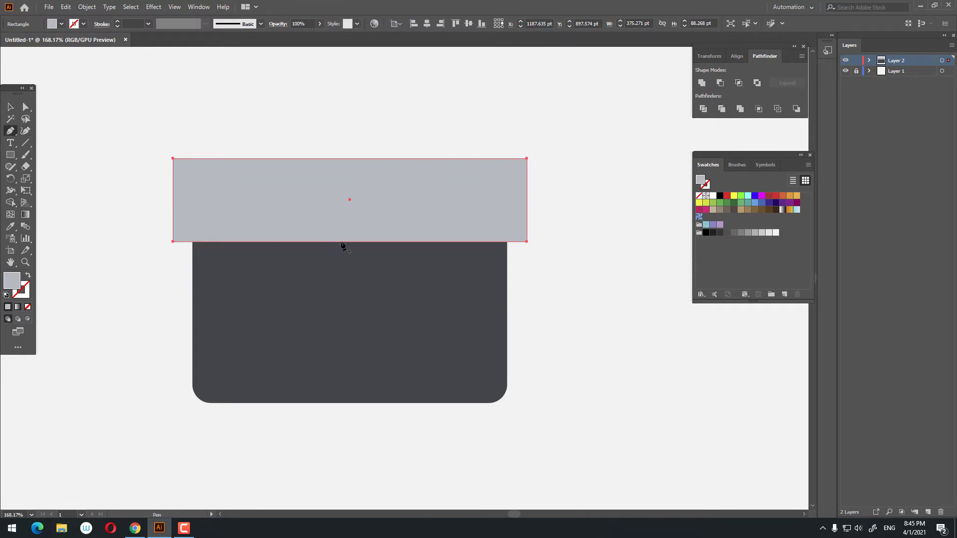
Step: Add a midpoint anchor to the light grey rectangle's lower edge, pull it down about 58 pt into a pointed flap, and round the corners
{"action": "left_click", "coordinate": [350, 242]}
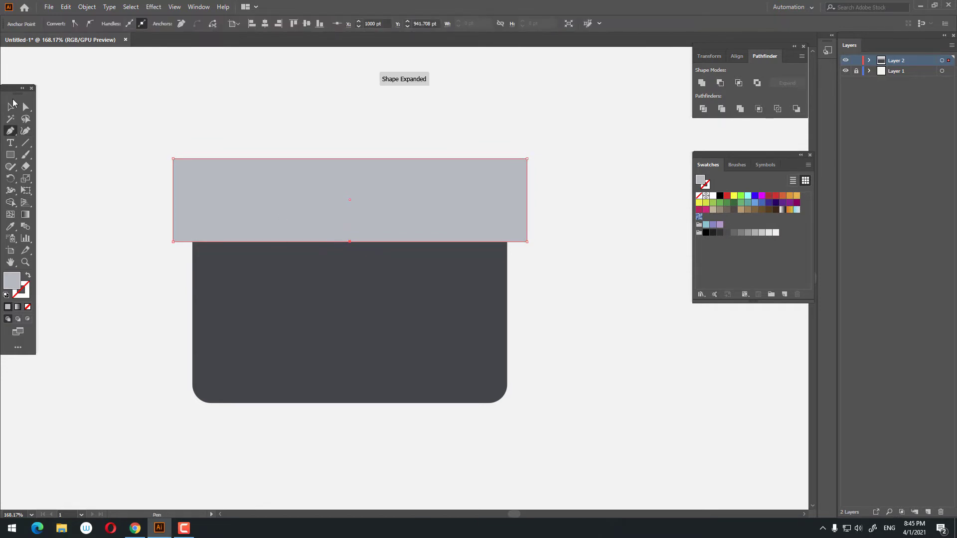
{"action": "left_click_drag", "start_coordinate": [350, 242], "coordinate": [355, 297]}
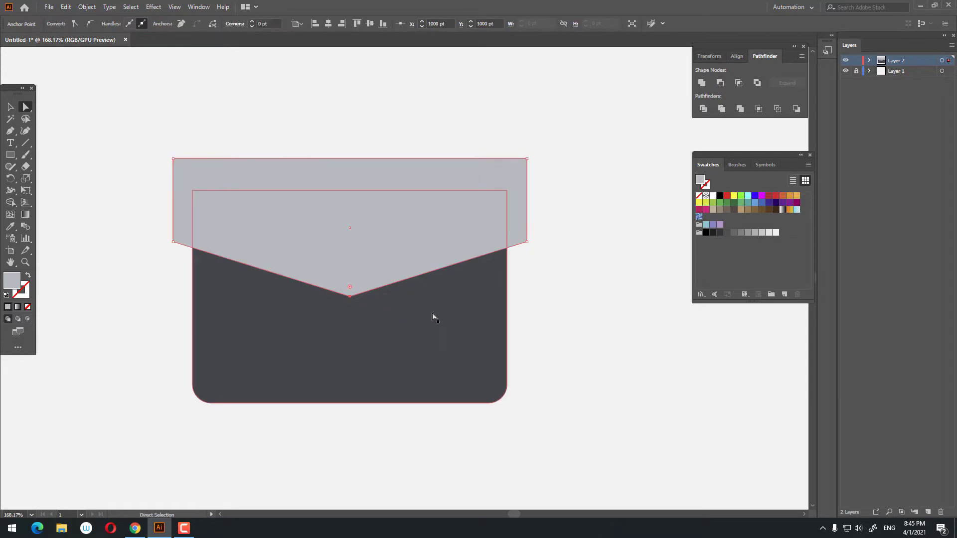
{"action": "left_click", "coordinate": [346, 253]}
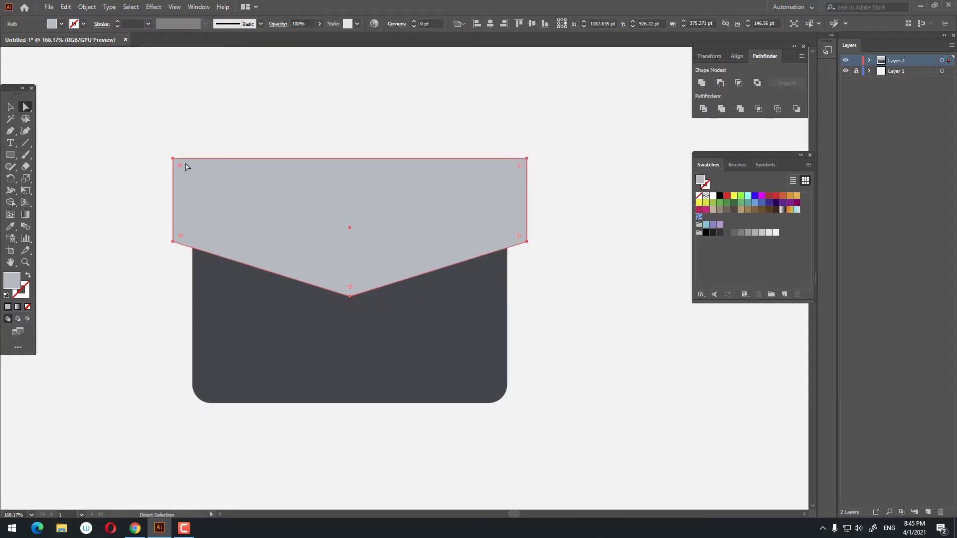
{"action": "left_click", "coordinate": [598, 284]}
{"action": "key", "text": "z"}
{"action": "left_click_drag", "start_coordinate": [583, 281], "coordinate": [532, 342]}
{"action": "left_click_drag", "start_coordinate": [357, 299], "coordinate": [365, 299]}
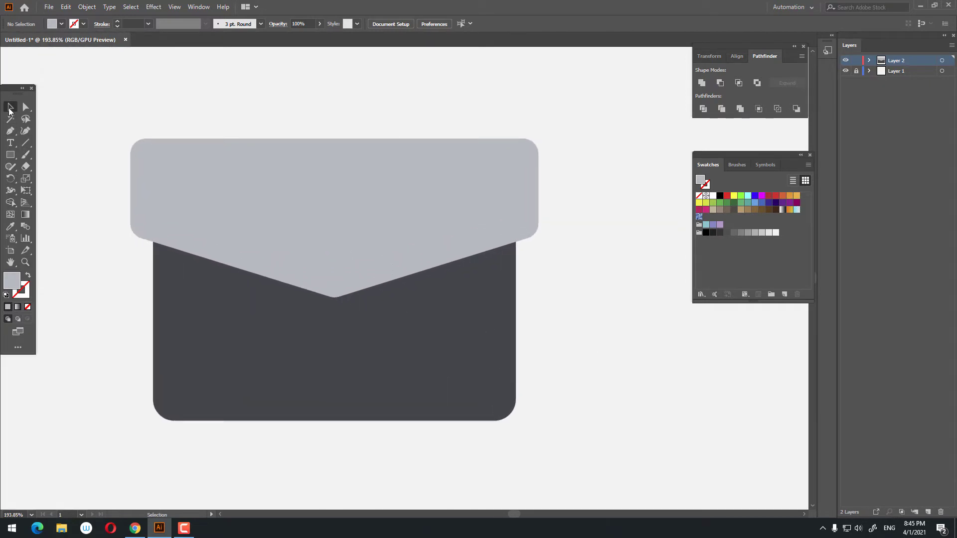
Step: Copy the light grey flap, paste it in front, and enlarge the copy from its centre to about 426 × 165 pt
{"action": "left_click", "coordinate": [388, 219]}
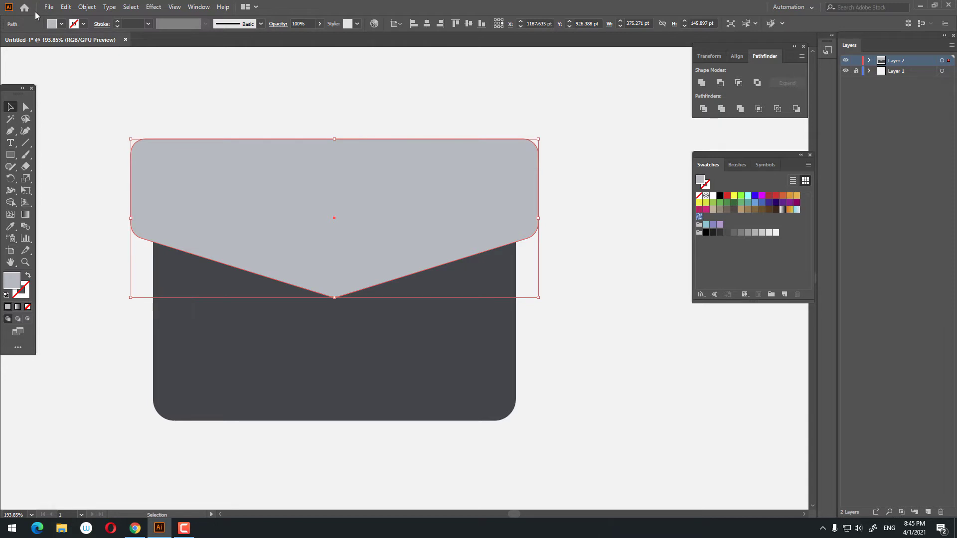
{"action": "left_click", "coordinate": [66, 7]}
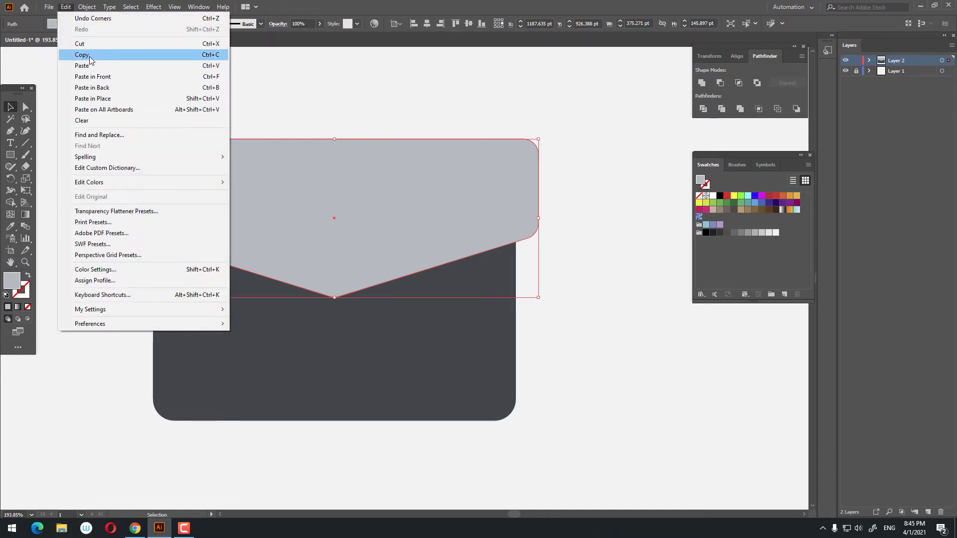
{"action": "left_click", "coordinate": [112, 55]}
{"action": "left_click", "coordinate": [66, 7]}
{"action": "left_click", "coordinate": [115, 77]}
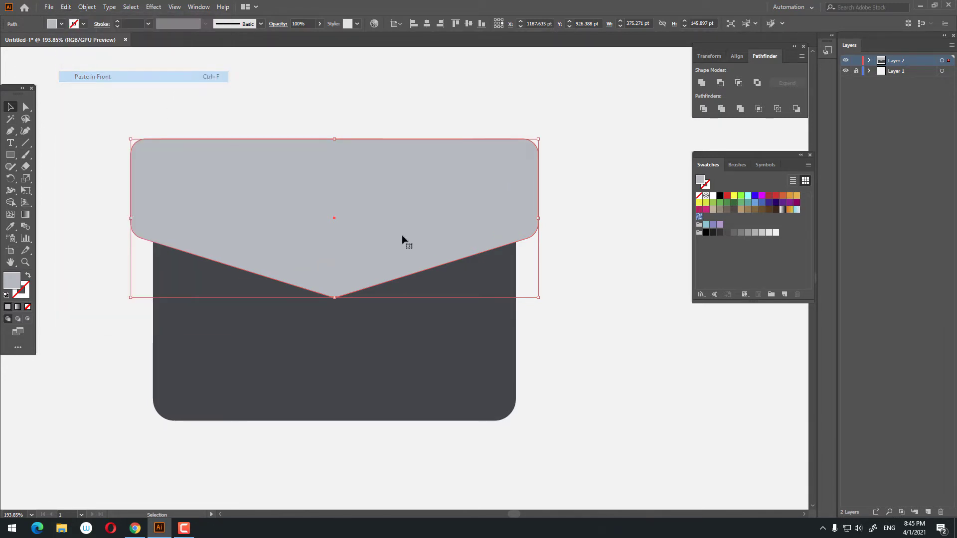
{"action": "left_click_drag", "start_coordinate": [541, 298], "coordinate": [567, 316]}
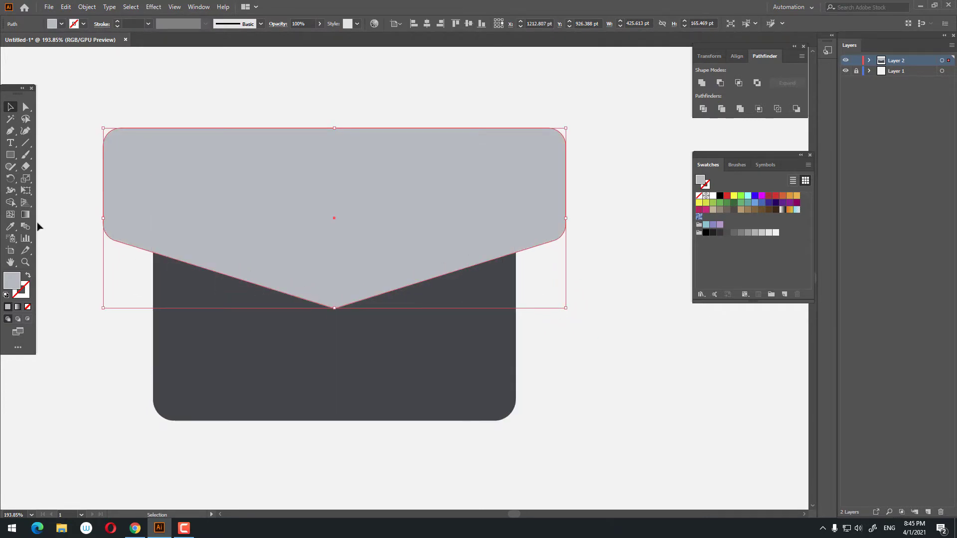
Step: Fill the enlarged flap copy with the body's dark grey, darkened to a deeper shade for a shadow
{"action": "left_click", "coordinate": [10, 227]}
{"action": "left_click", "coordinate": [172, 318]}
{"action": "double_click", "coordinate": [9, 283]}
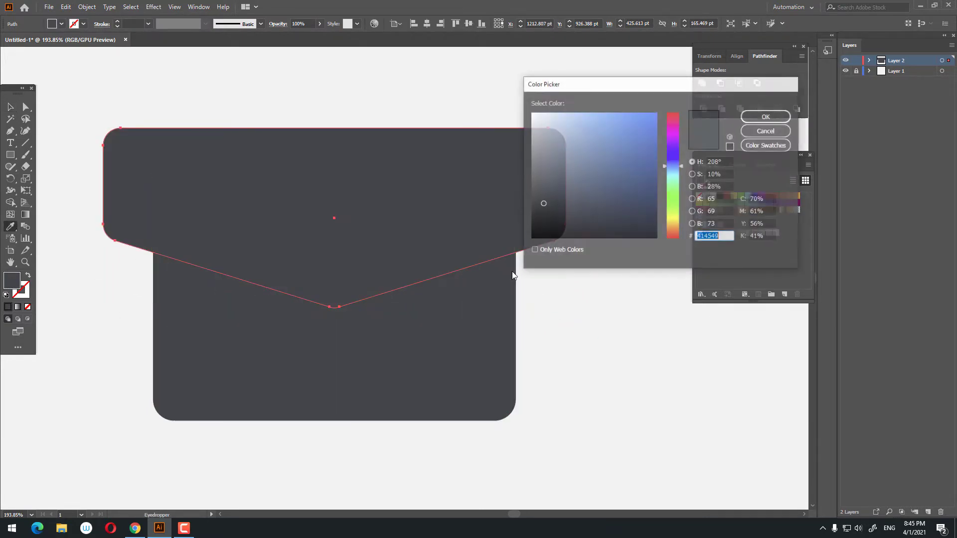
{"action": "left_click", "coordinate": [543, 213]}
{"action": "left_click", "coordinate": [788, 116]}
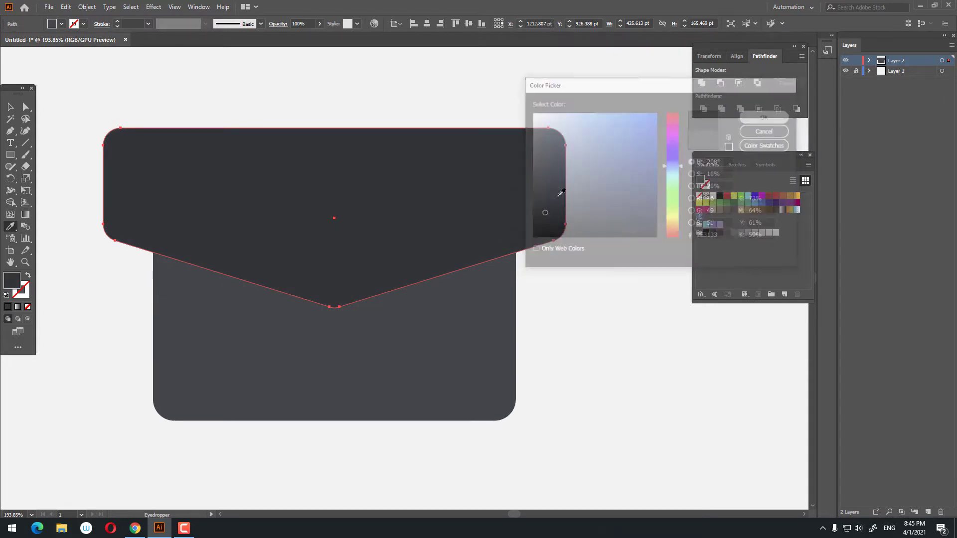
Step: Send the dark shadow flap one level backward, behind the light grey flap
{"action": "right_click", "coordinate": [463, 210]}
{"action": "mouse_move", "coordinate": [543, 380]}
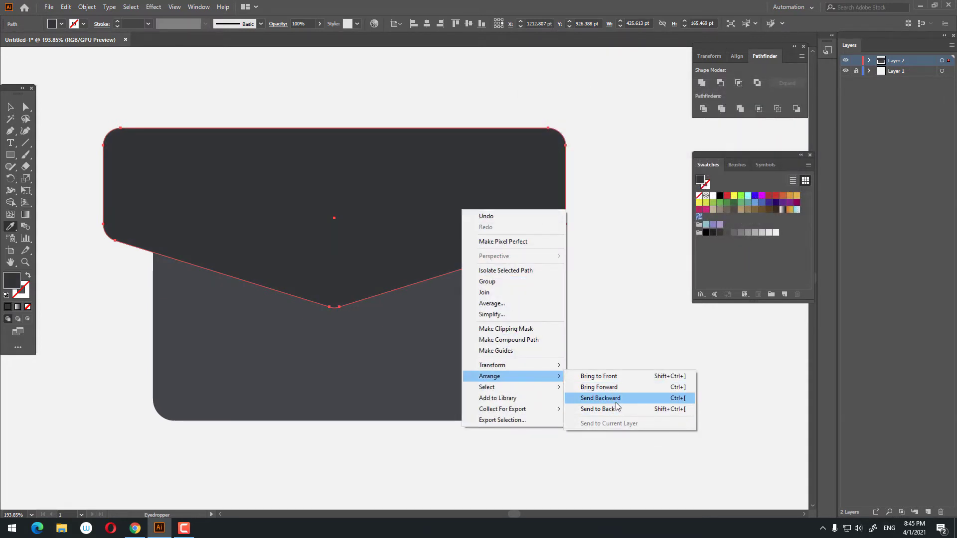
{"action": "left_click", "coordinate": [603, 397]}
Step: Copy the body rectangle, paste it in front, and divide the copy together with the dark shadow flap using Pathfinder Divide
{"action": "key", "text": "v"}
{"action": "left_click", "coordinate": [455, 368]}
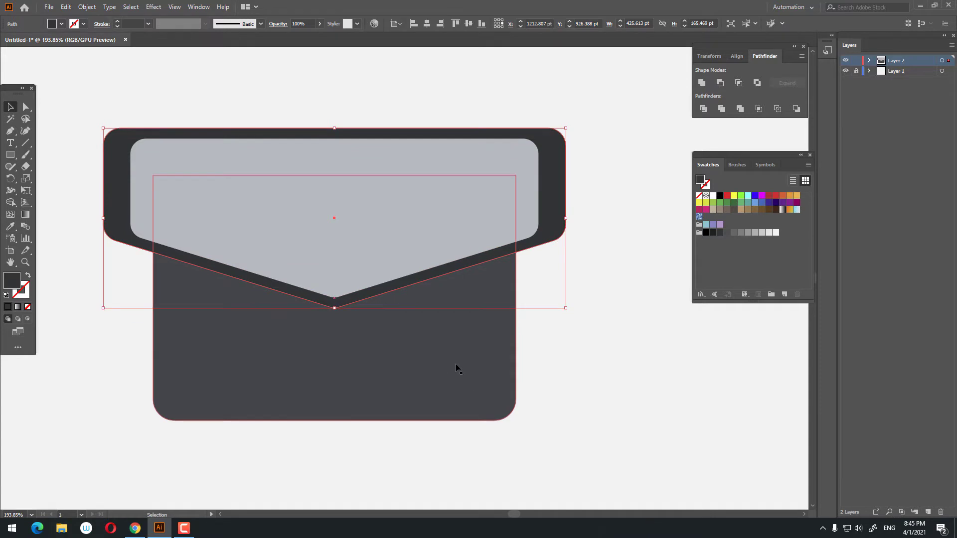
{"action": "left_click", "coordinate": [64, 8]}
{"action": "left_click", "coordinate": [82, 55]}
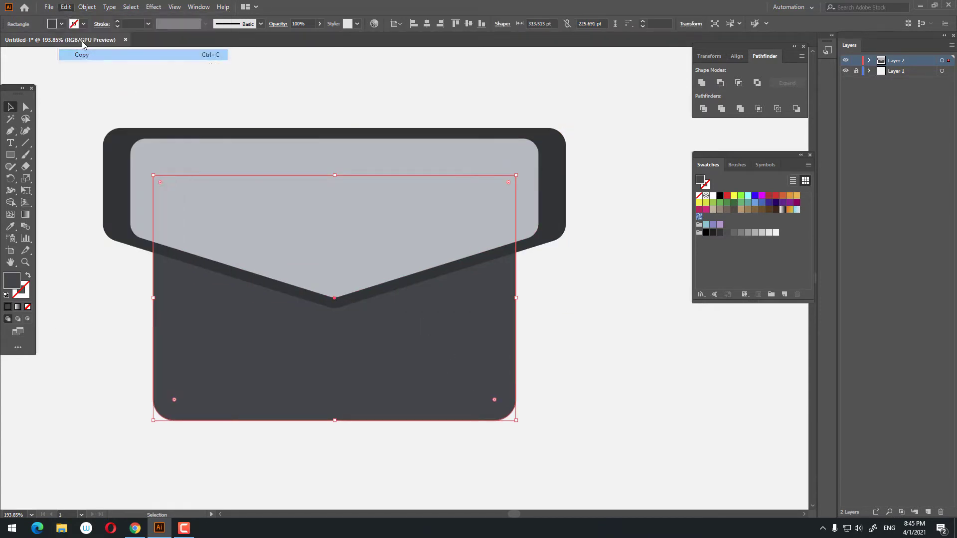
{"action": "left_click", "coordinate": [65, 7]}
{"action": "left_click", "coordinate": [124, 98]}
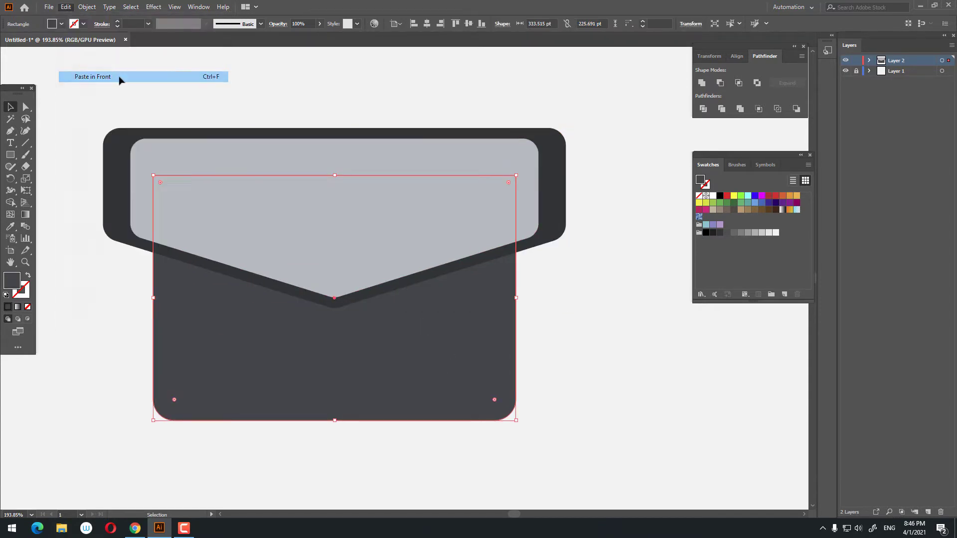
{"action": "left_click", "coordinate": [550, 219], "text": "shift"}
{"action": "left_click", "coordinate": [702, 109]}
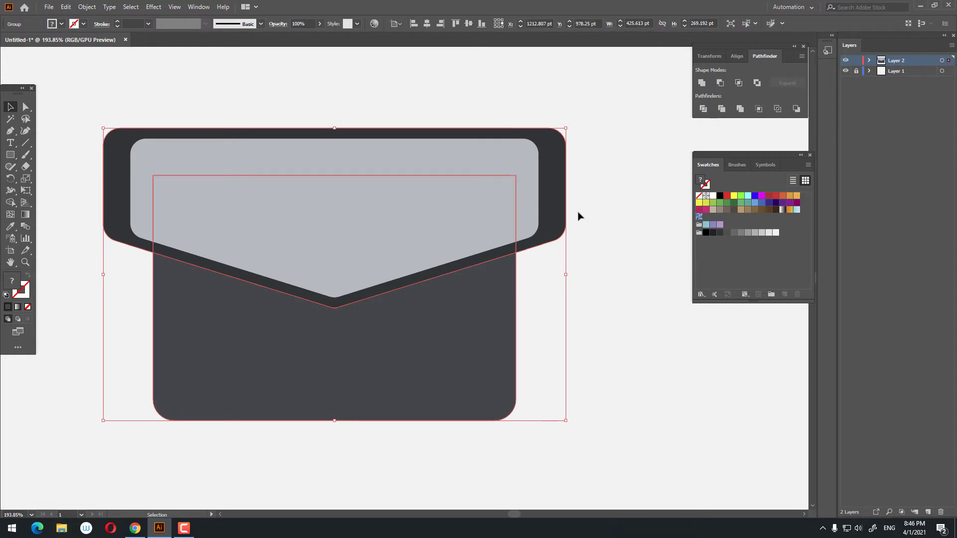
Step: Isolate the divided group, delete the shadow pieces outside the body and the lower body piece, and leave isolation mode
{"action": "double_click", "coordinate": [500, 252]}
{"action": "key", "text": "Delete"}
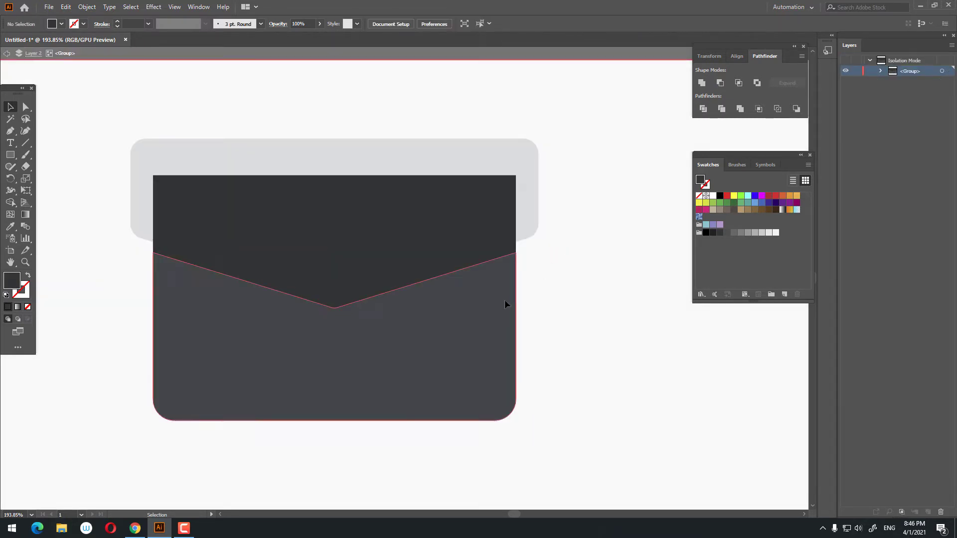
{"action": "left_click", "coordinate": [505, 301]}
{"action": "key", "text": "Delete"}
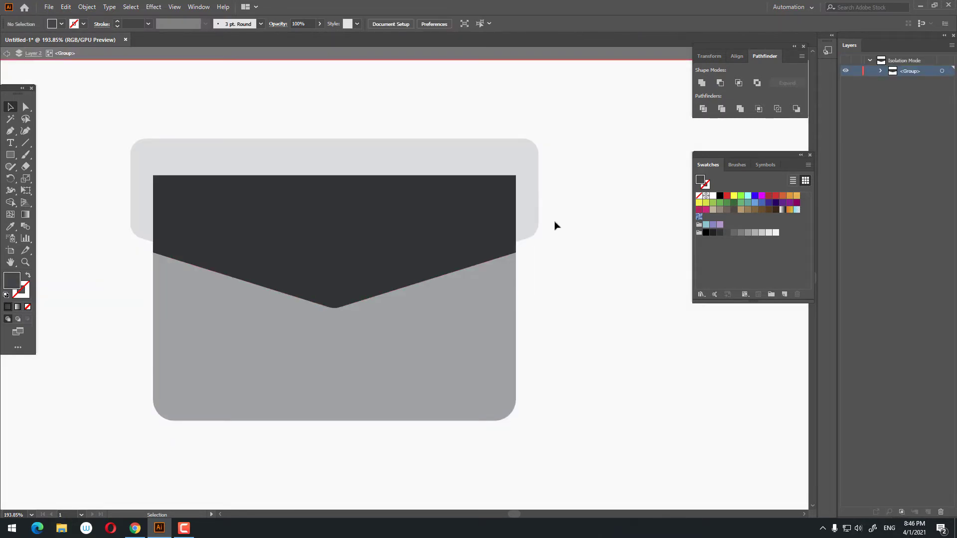
{"action": "double_click", "coordinate": [557, 226]}
Step: Set the light grey flap's opacity to 30%
{"action": "key", "text": "z"}
{"action": "left_click_drag", "start_coordinate": [581, 239], "coordinate": [546, 254]}
{"action": "left_click_drag", "start_coordinate": [393, 298], "coordinate": [368, 362]}
{"action": "left_click_drag", "start_coordinate": [330, 340], "coordinate": [344, 342]}
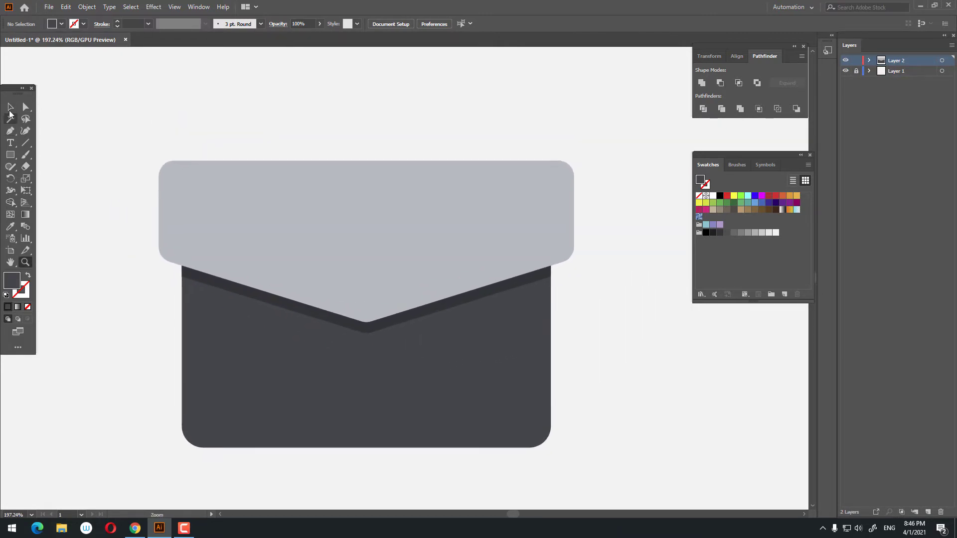
{"action": "left_click", "coordinate": [10, 108]}
{"action": "left_click", "coordinate": [472, 378]}
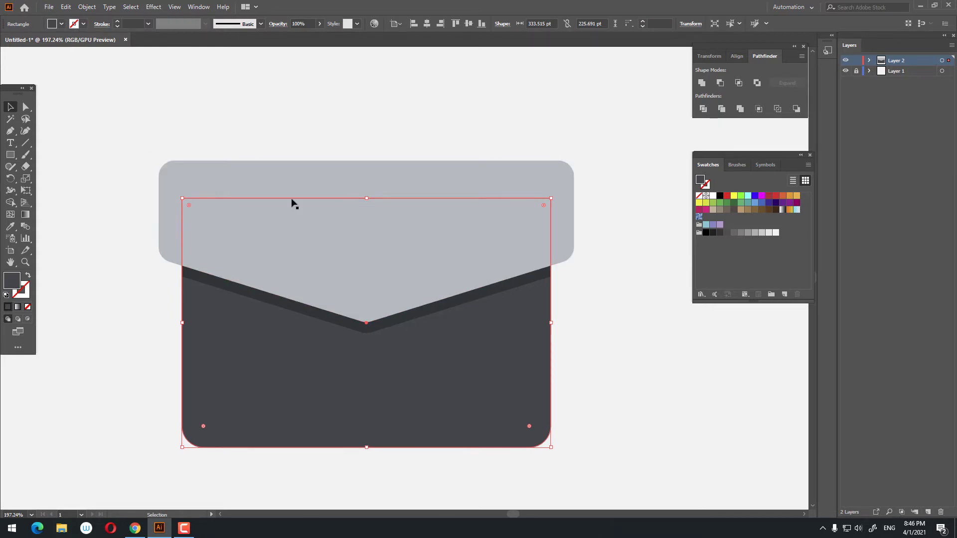
{"action": "left_click", "coordinate": [560, 405]}
{"action": "left_click", "coordinate": [519, 263]}
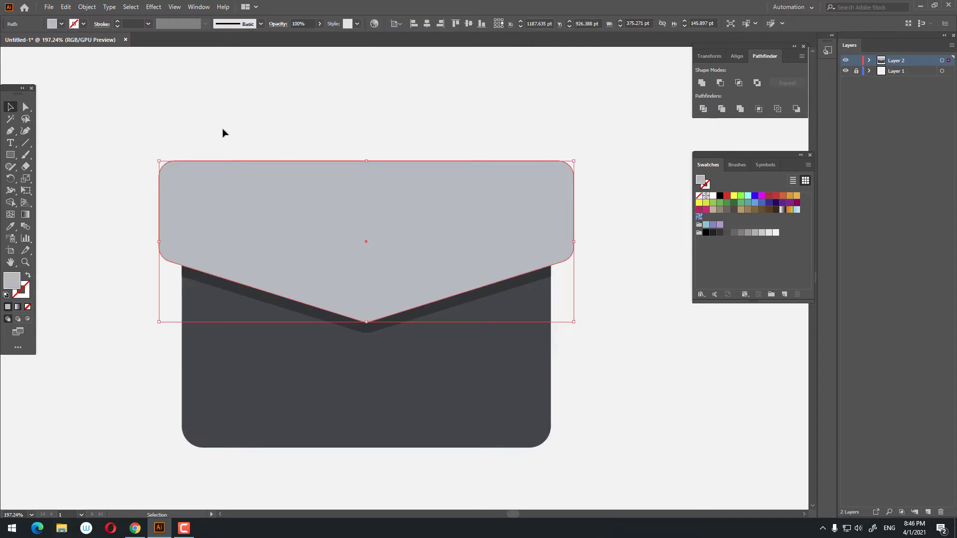
{"action": "left_click", "coordinate": [318, 24]}
{"action": "key", "text": "Return"}
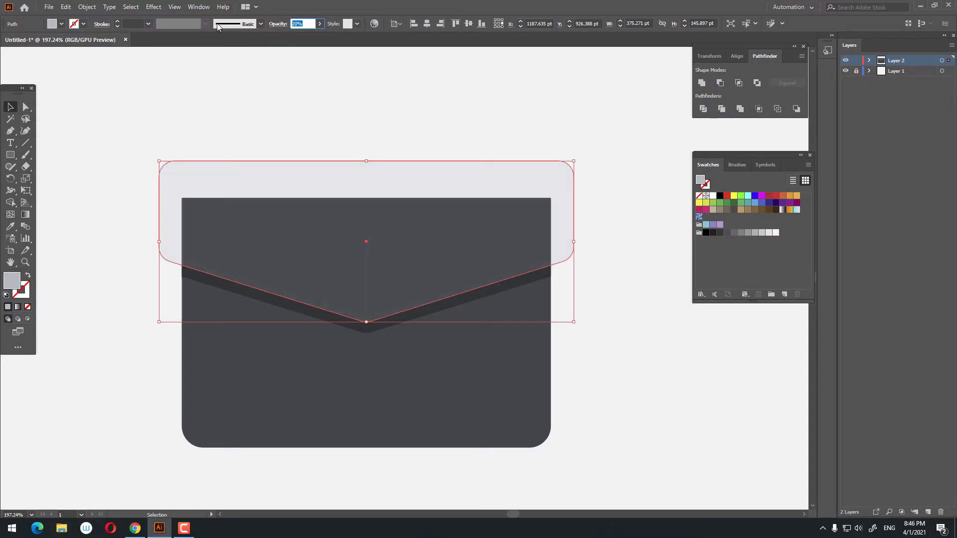
{"action": "type", "text": "30"}
{"action": "key", "text": "Return"}
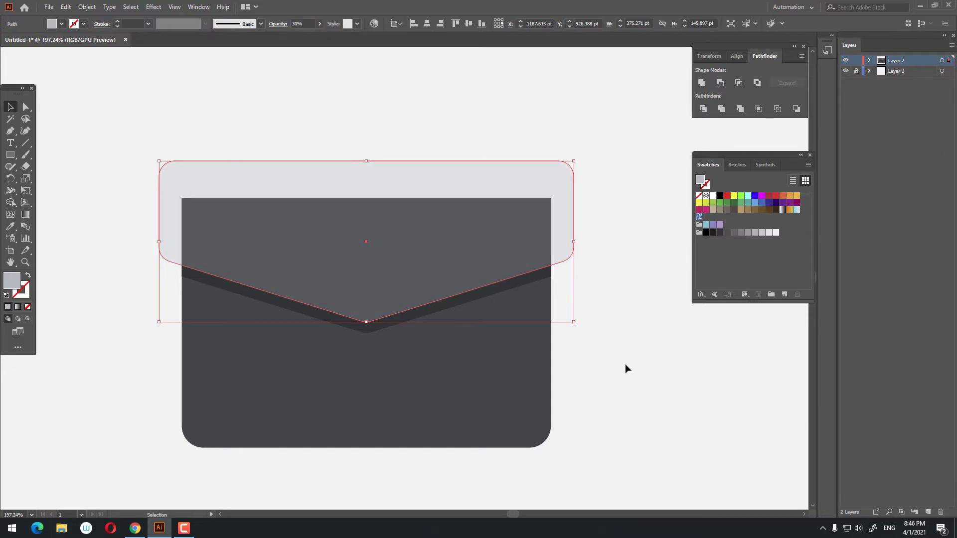
Step: Copy the body rectangle and paste the duplicate in front of the original
{"action": "left_click", "coordinate": [627, 369]}
{"action": "key", "text": "z"}
{"action": "left_click_drag", "start_coordinate": [524, 309], "coordinate": [528, 287]}
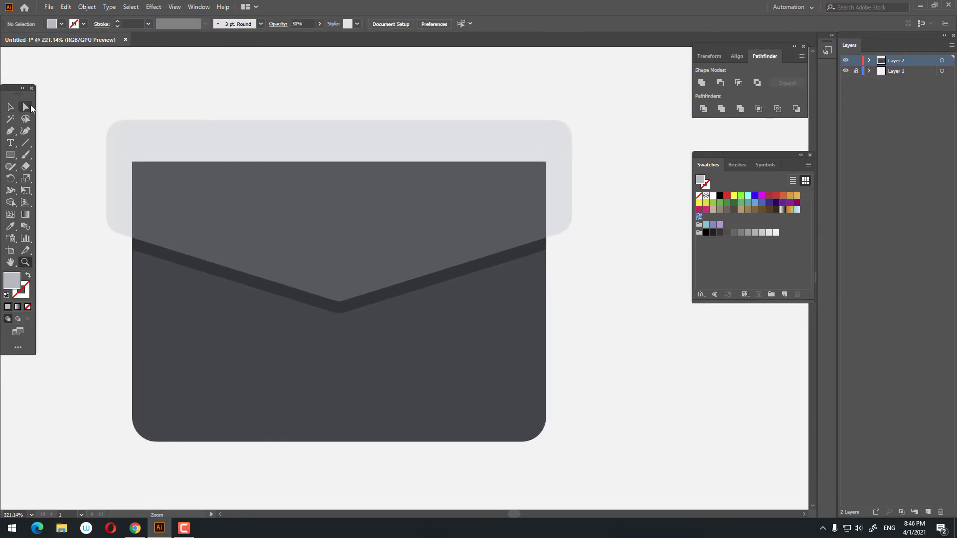
{"action": "left_click", "coordinate": [16, 107]}
{"action": "left_click", "coordinate": [559, 175]}
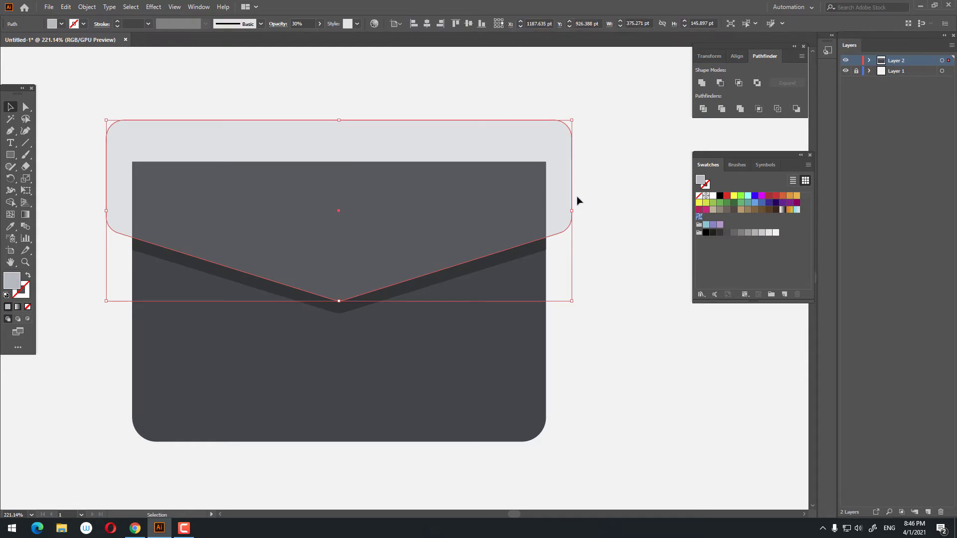
{"action": "left_click", "coordinate": [608, 268]}
{"action": "left_click_drag", "start_coordinate": [558, 275], "coordinate": [566, 267]}
{"action": "left_click", "coordinate": [493, 301]}
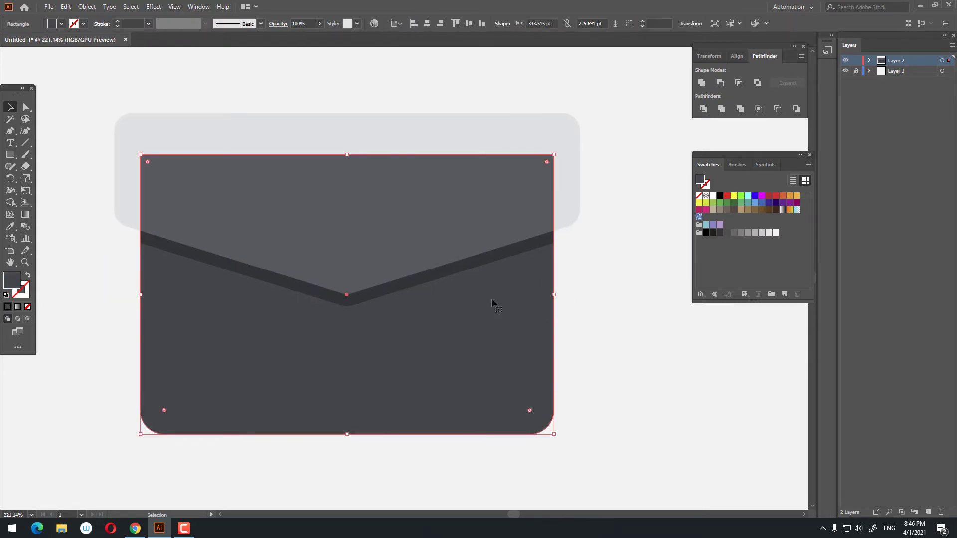
{"action": "left_click", "coordinate": [66, 7]}
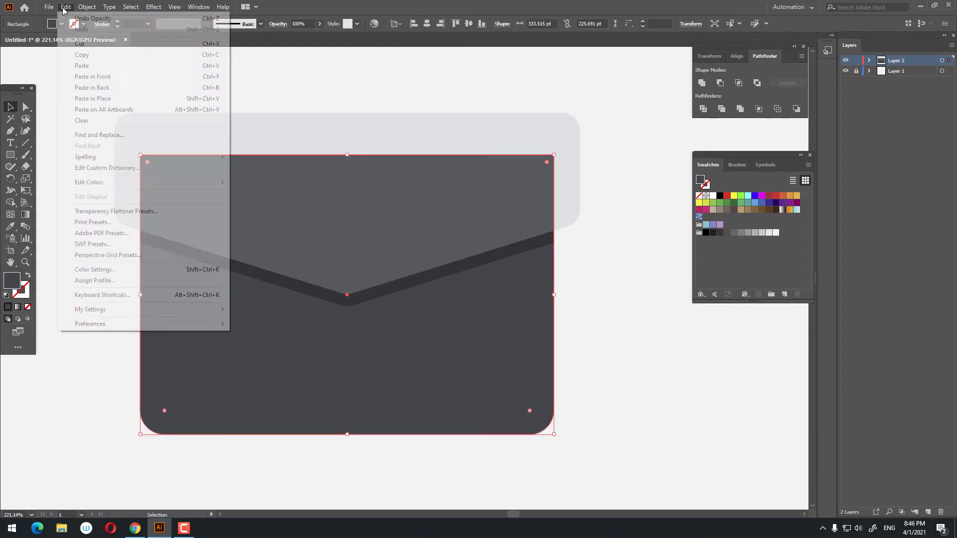
{"action": "left_click", "coordinate": [96, 55]}
{"action": "left_click", "coordinate": [66, 7]}
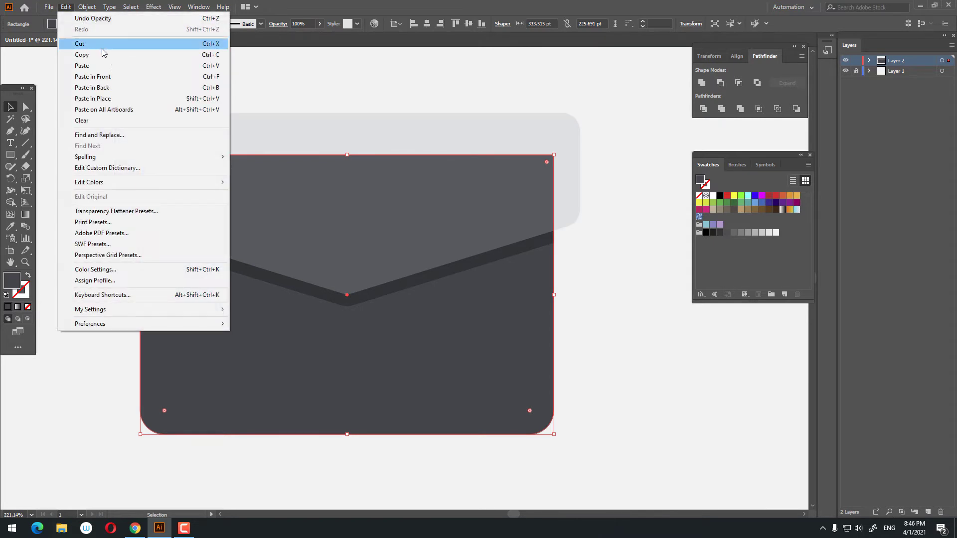
{"action": "left_click", "coordinate": [107, 76]}
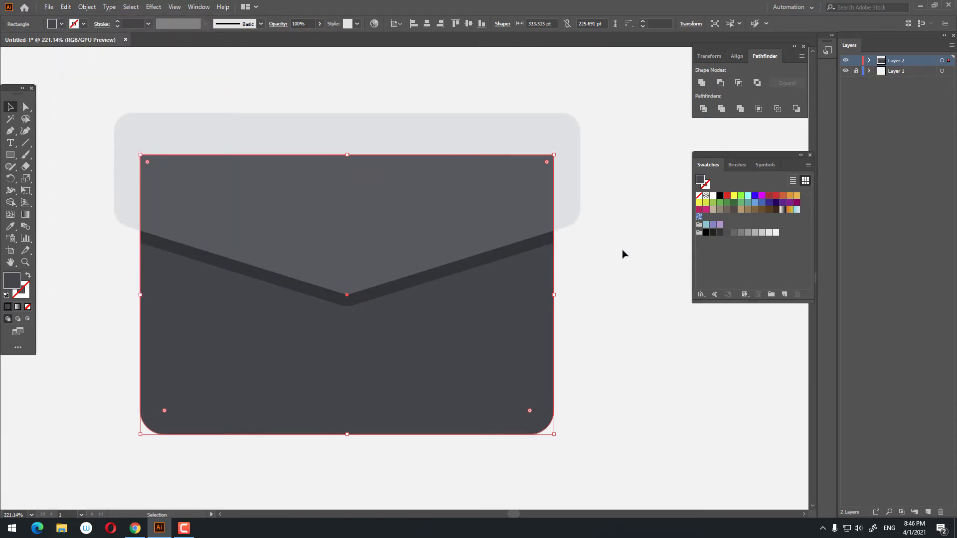
Step: Copy the semi-transparent flap and paste the duplicate in front of the original
{"action": "left_click", "coordinate": [574, 214]}
{"action": "left_click", "coordinate": [78, 7]}
{"action": "mouse_move", "coordinate": [65, 7]}
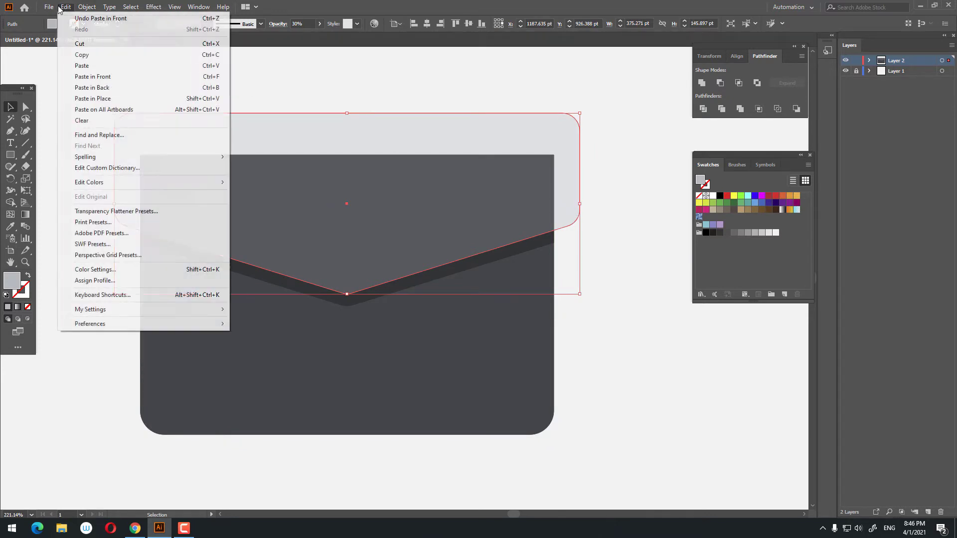
{"action": "left_click", "coordinate": [75, 56]}
{"action": "left_click", "coordinate": [65, 7]}
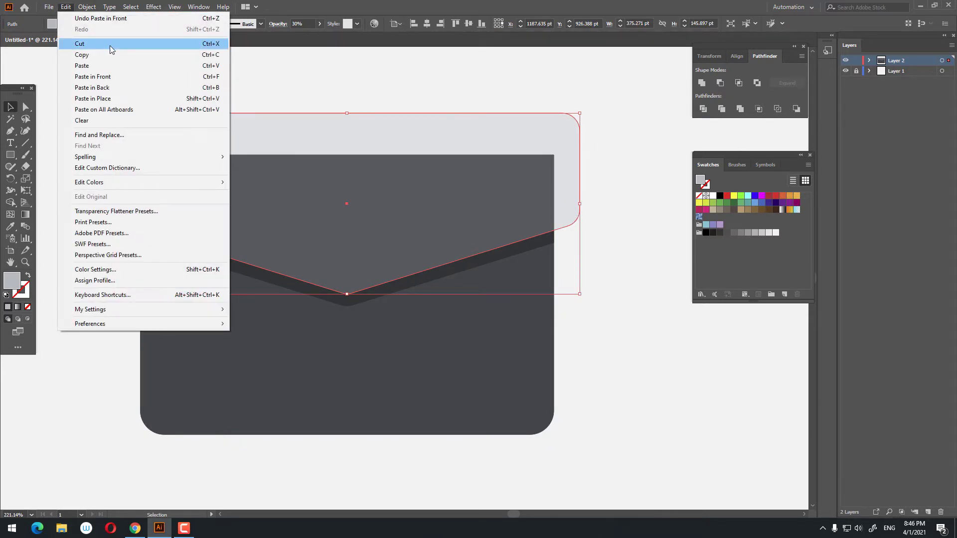
{"action": "left_click", "coordinate": [108, 73]}
Step: Select the pasted flap and body copies together and intersect them into one flap shape as wide as the body
{"action": "left_click", "coordinate": [531, 384], "text": "shift"}
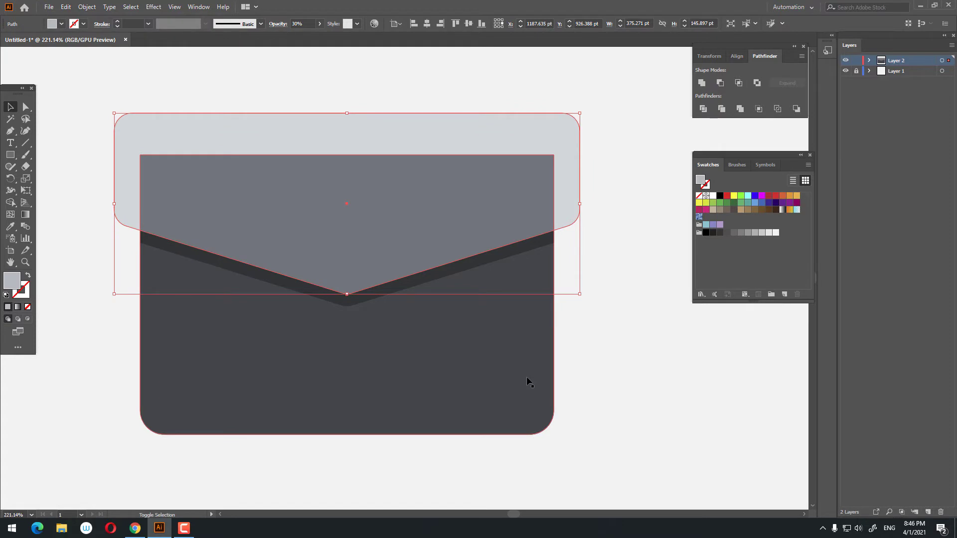
{"action": "right_click", "coordinate": [527, 378]}
{"action": "mouse_move", "coordinate": [570, 327]}
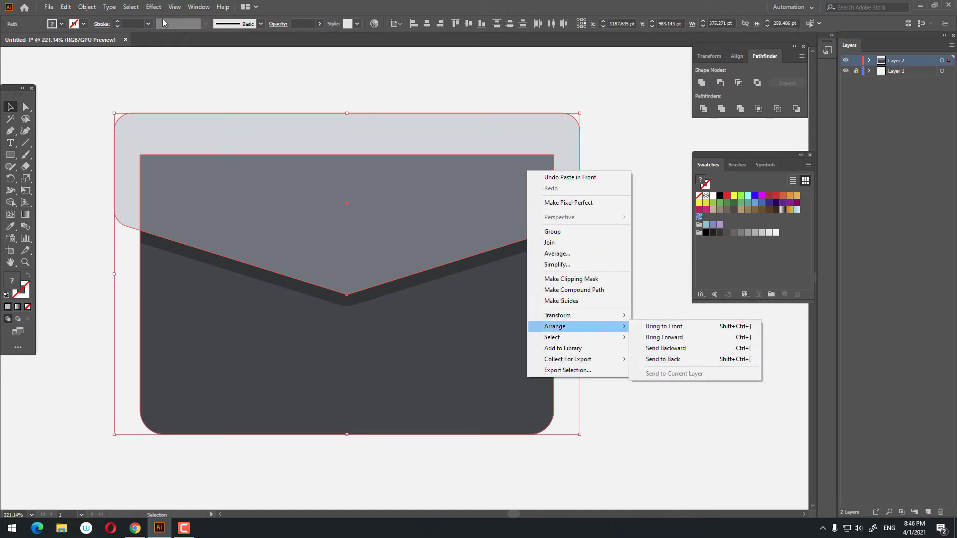
{"action": "left_click", "coordinate": [738, 84]}
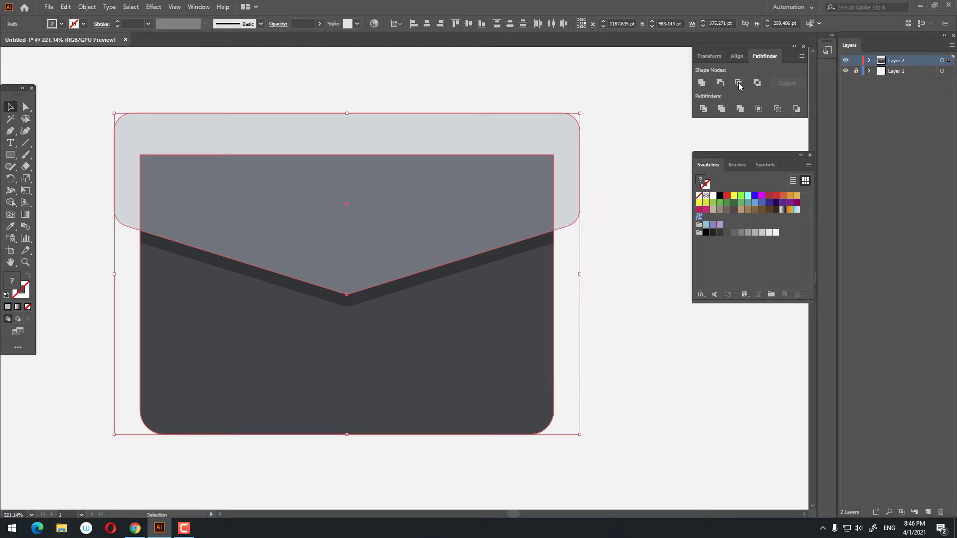
{"action": "left_click", "coordinate": [739, 83]}
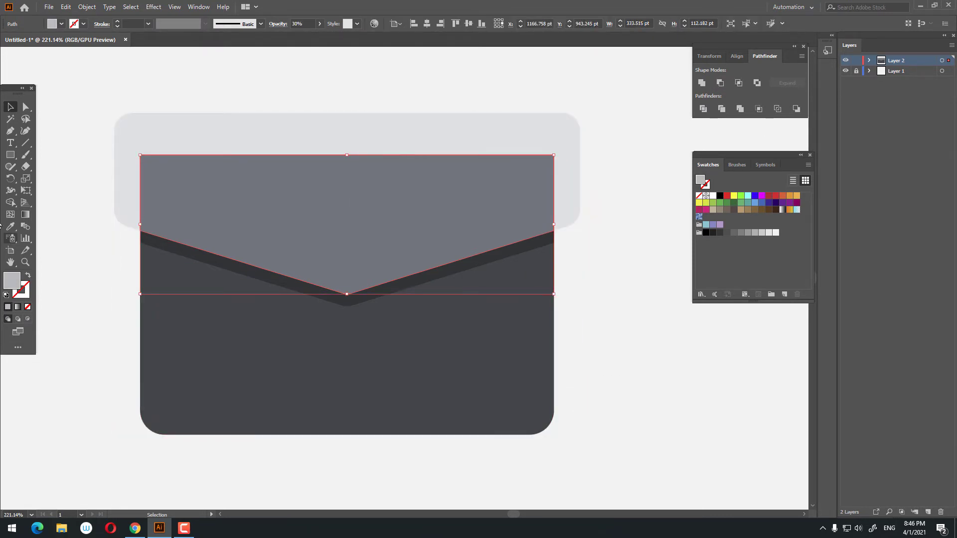
Step: Recolour the intersected flap shape with the body's dark grey fill and full opacity using the Eyedropper
{"action": "left_click", "coordinate": [10, 225]}
{"action": "left_click", "coordinate": [246, 340]}
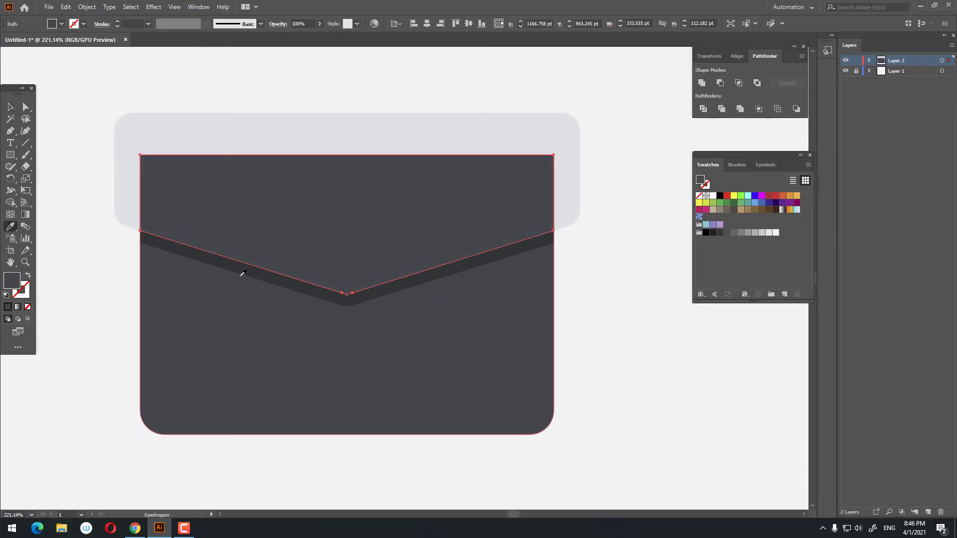
Step: Recolour the intersected flap shape with the darker shadow band's fill and apply a 9.6 pixel Gaussian Blur to it
{"action": "left_click", "coordinate": [226, 260]}
{"action": "left_click", "coordinate": [11, 107]}
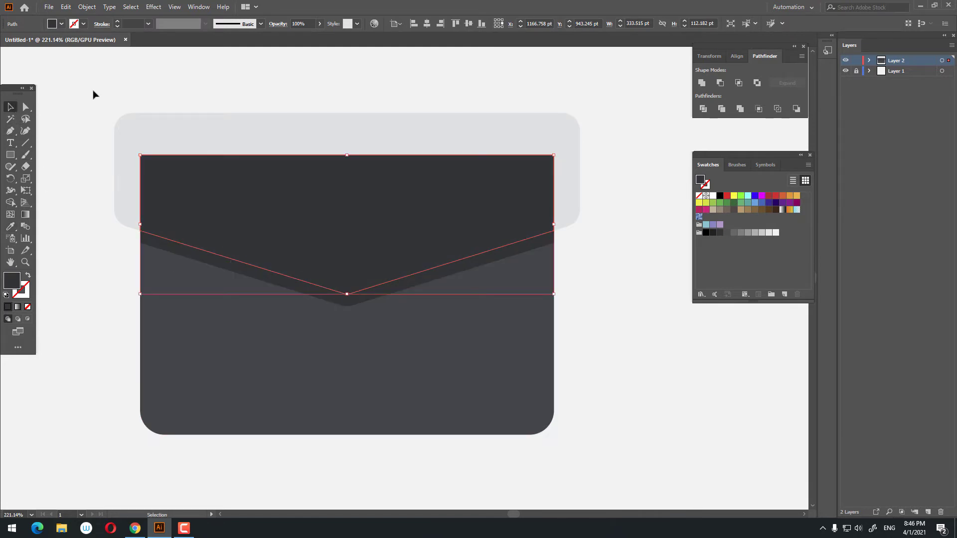
{"action": "left_click", "coordinate": [147, 7]}
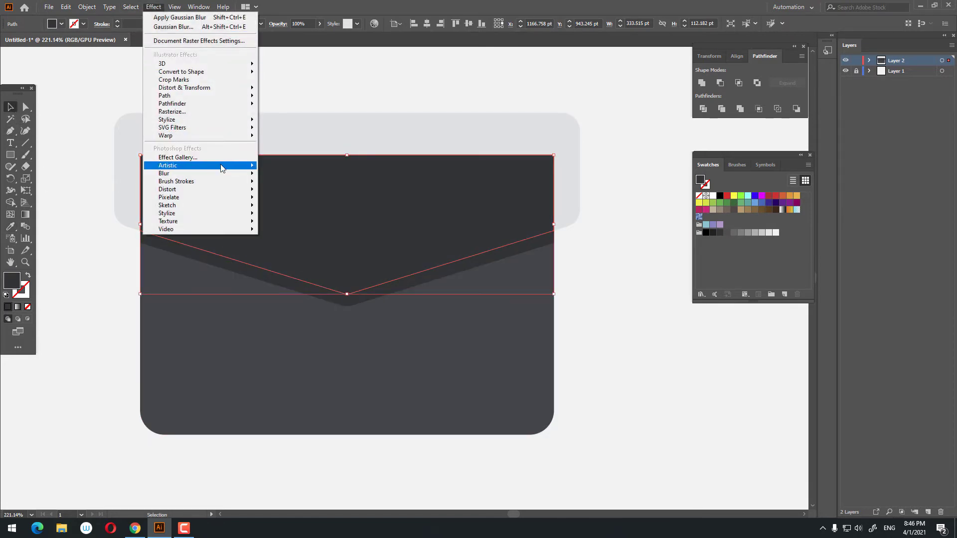
{"action": "mouse_move", "coordinate": [222, 175]}
{"action": "left_click", "coordinate": [293, 175]}
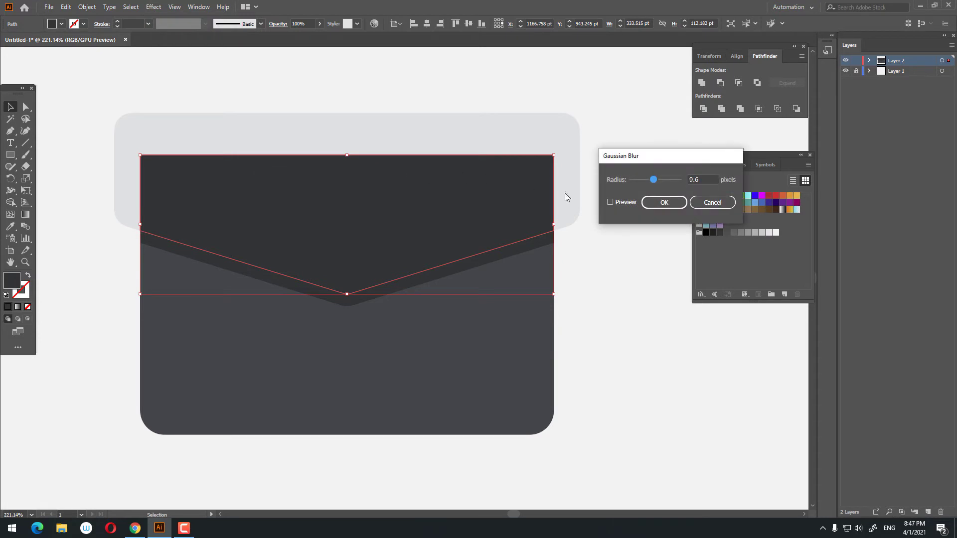
{"action": "left_click", "coordinate": [626, 203]}
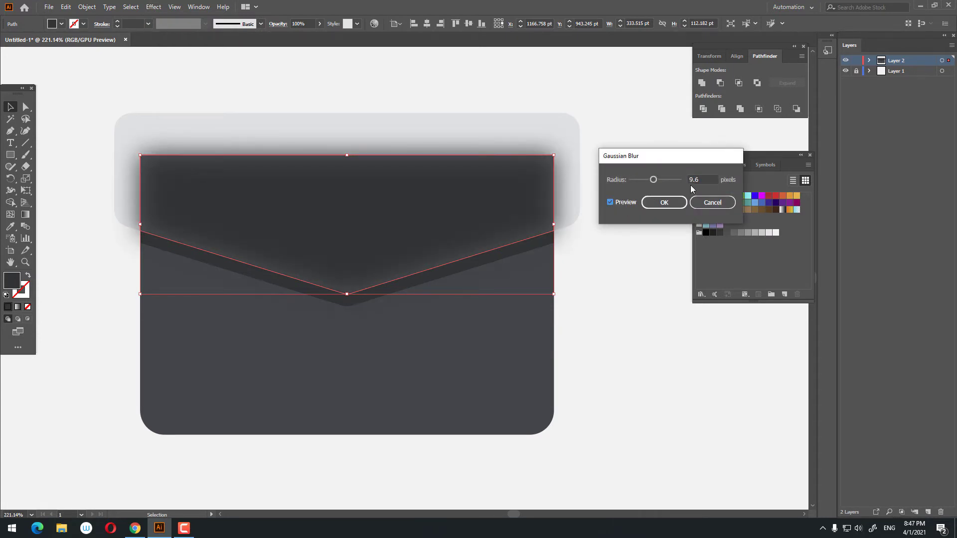
{"action": "left_click", "coordinate": [674, 206]}
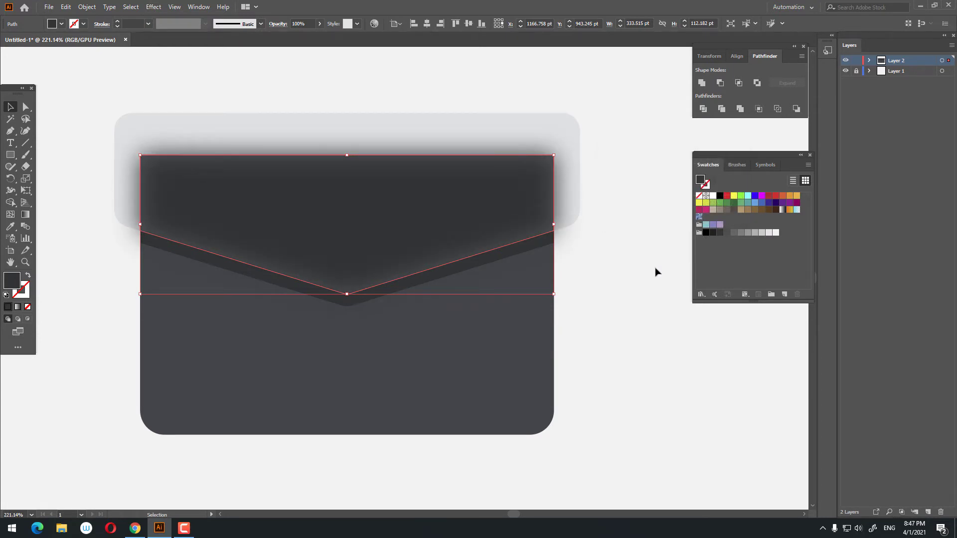
Step: Enlarge the blurred flap shape from its centre to about 356 x 120 pt and send it to the back
{"action": "left_click_drag", "start_coordinate": [554, 154], "coordinate": [568, 150]}
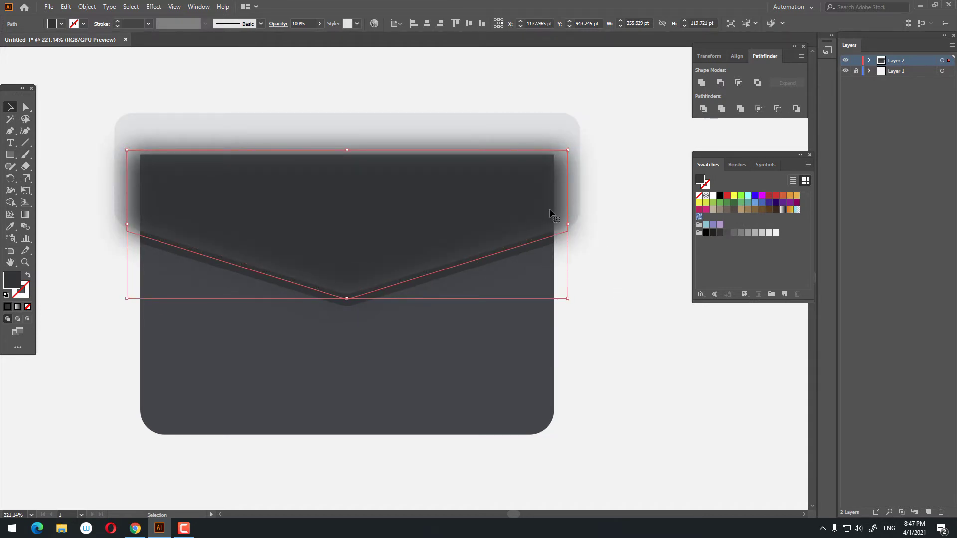
{"action": "right_click", "coordinate": [536, 203]}
{"action": "mouse_move", "coordinate": [601, 370]}
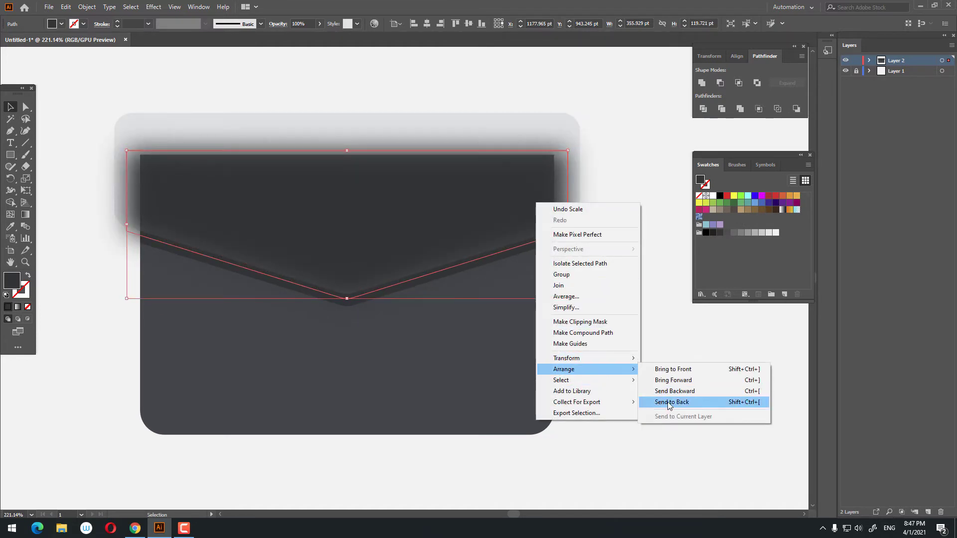
{"action": "left_click", "coordinate": [670, 403]}
{"action": "left_click", "coordinate": [642, 390]}
Step: Send the dark grey body rectangle to the back, behind the blurred shadow
{"action": "left_click", "coordinate": [508, 399]}
{"action": "right_click", "coordinate": [511, 398]}
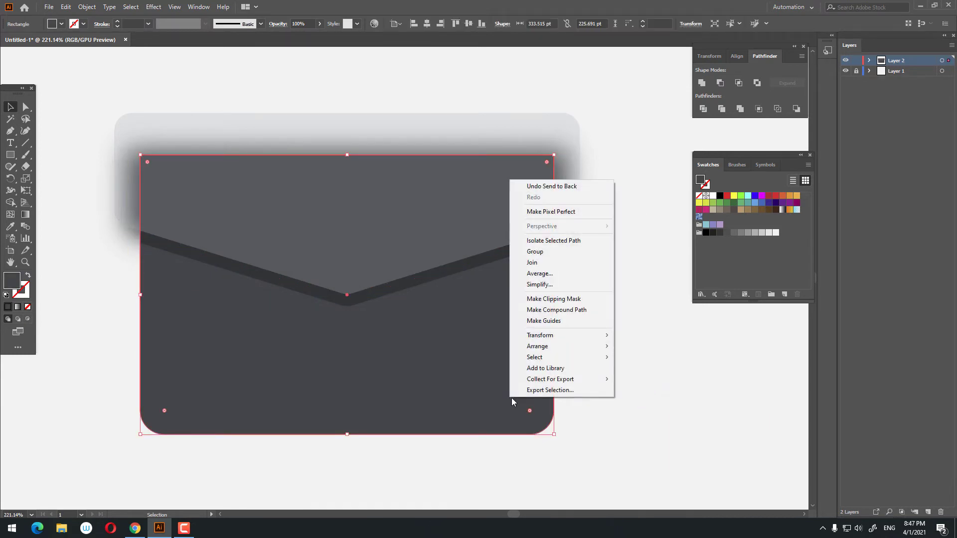
{"action": "mouse_move", "coordinate": [560, 347]}
{"action": "left_click", "coordinate": [659, 381]}
{"action": "left_click", "coordinate": [645, 375]}
Step: Lower the body rectangle's top edge so the body is about 196 pt tall
{"action": "key", "text": "z"}
{"action": "left_click_drag", "start_coordinate": [574, 342], "coordinate": [368, 271]}
{"action": "left_click", "coordinate": [366, 238], "text": "alt"}
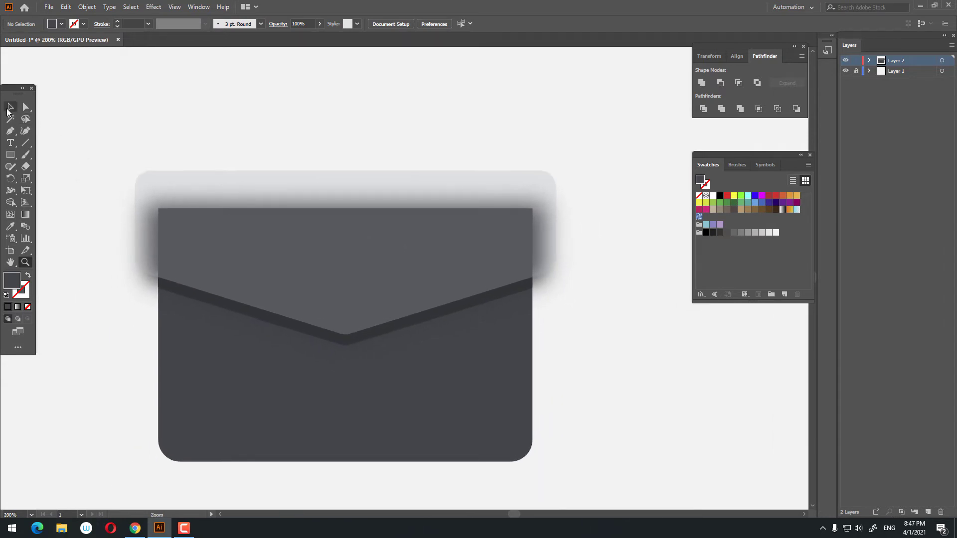
{"action": "left_click", "coordinate": [9, 108]}
{"action": "left_click", "coordinate": [368, 400]}
{"action": "left_click_drag", "start_coordinate": [345, 208], "coordinate": [347, 241]}
{"action": "left_click", "coordinate": [615, 403]}
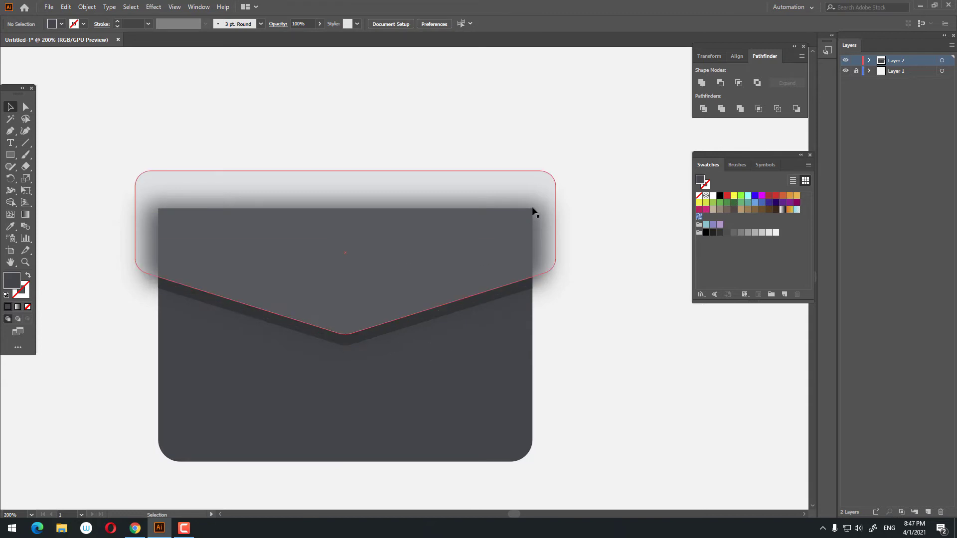
{"action": "left_click_drag", "start_coordinate": [565, 230], "coordinate": [528, 219]}
{"action": "key", "text": "ctrl+z"}
{"action": "left_click", "coordinate": [541, 195], "text": "shift"}
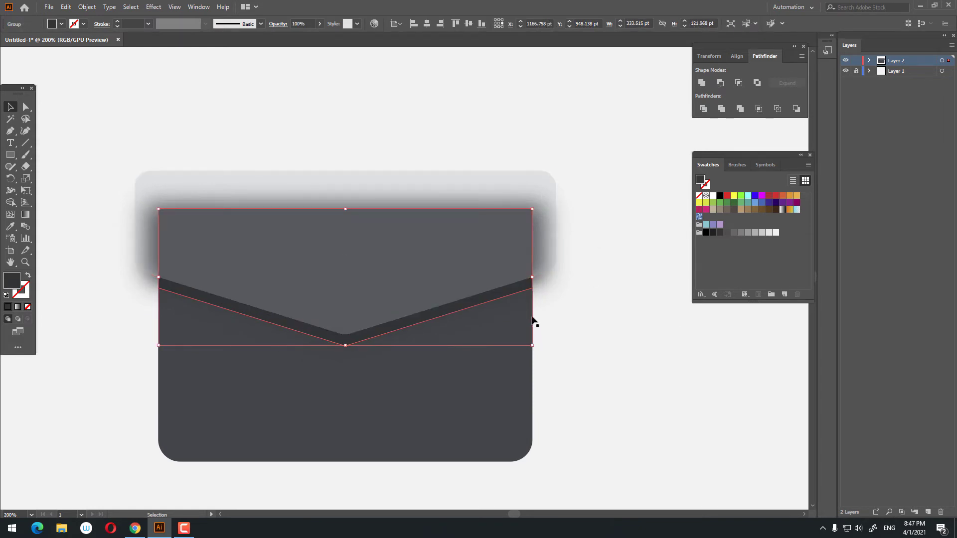
{"action": "left_click_drag", "start_coordinate": [345, 345], "coordinate": [360, 441]}
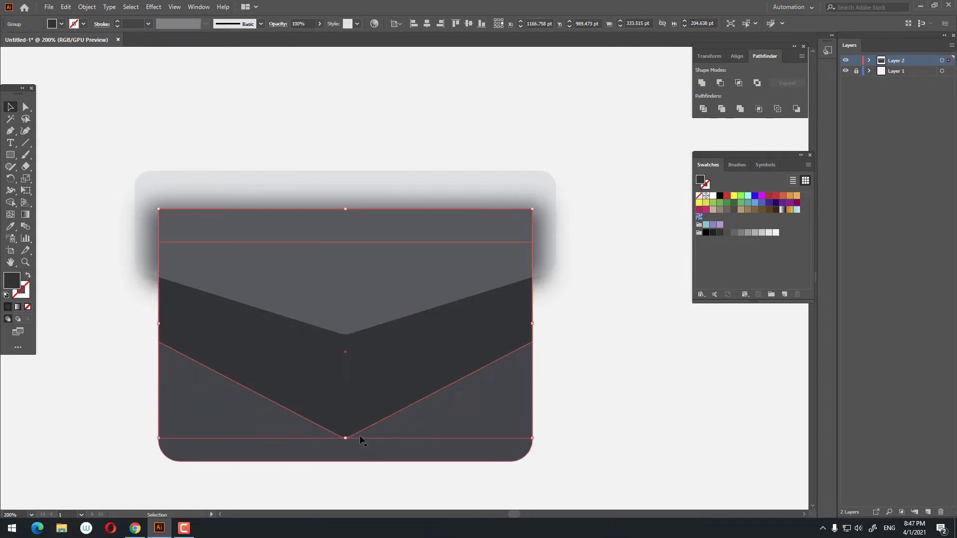
{"action": "key", "text": "ctrl+z"}
{"action": "left_click_drag", "start_coordinate": [383, 337], "coordinate": [408, 441]}
{"action": "key", "text": "ctrl+z"}
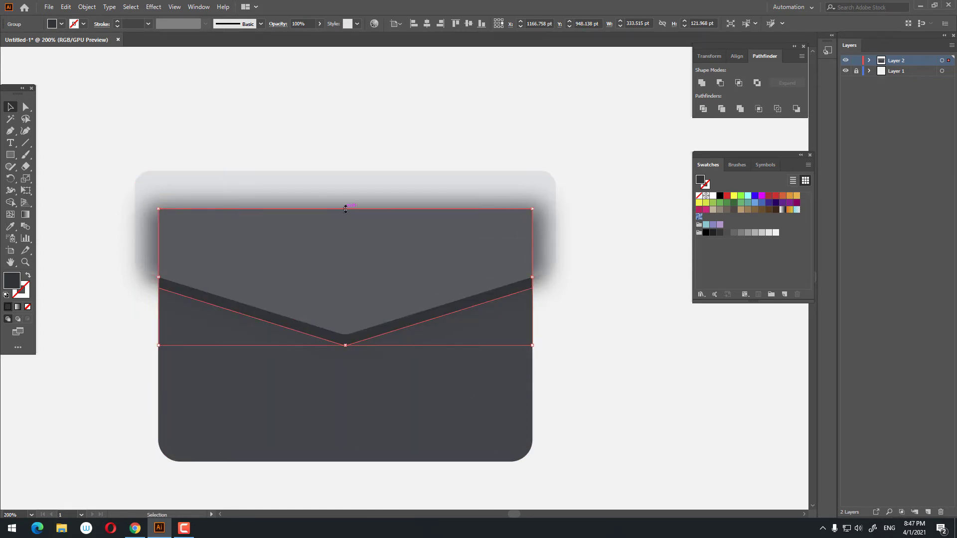
{"action": "left_click_drag", "start_coordinate": [345, 209], "coordinate": [346, 243]}
{"action": "key", "text": "ctrl+z"}
Step: Move the dark shadow band's two top anchor points straight down, making the band about 74 pt tall
{"action": "left_click", "coordinate": [25, 107]}
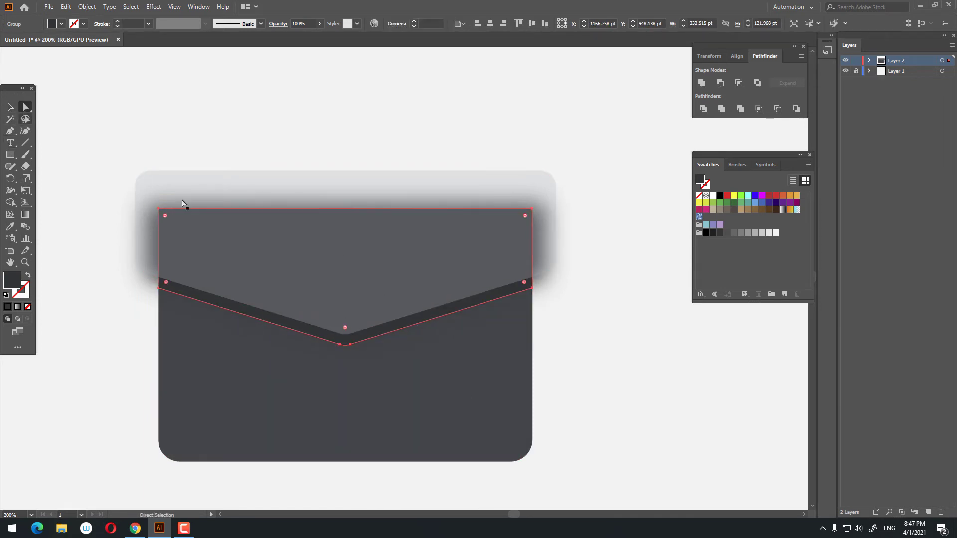
{"action": "left_click", "coordinate": [159, 210]}
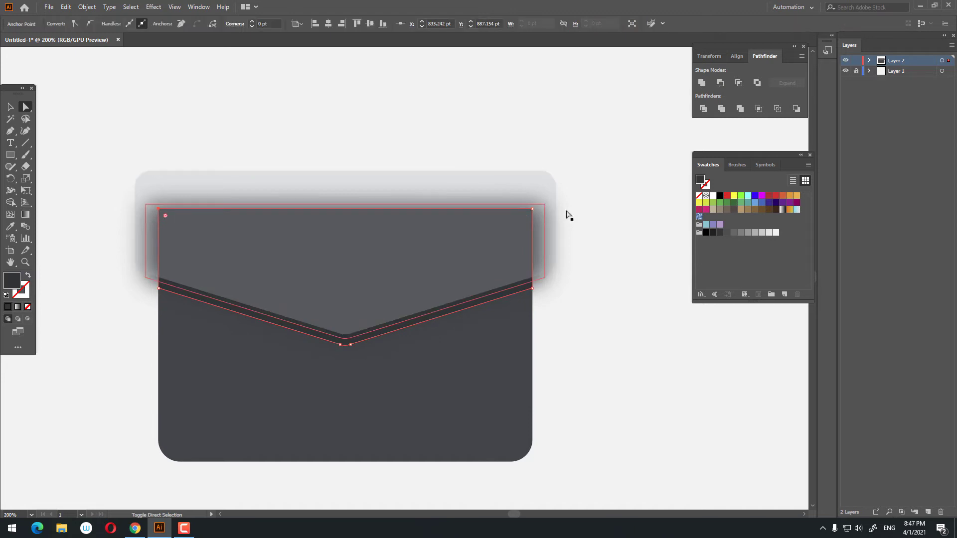
{"action": "left_click", "coordinate": [532, 210], "text": "shift"}
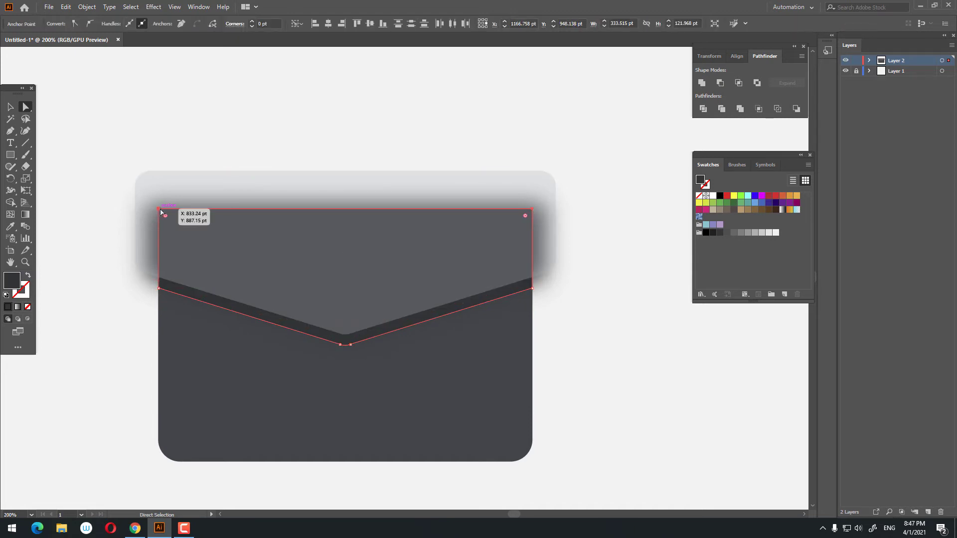
{"action": "left_click_drag", "start_coordinate": [160, 209], "coordinate": [160, 264]}
Step: Raise the body rectangle's two top anchor points so the body is about 214 pt tall
{"action": "key", "text": "z"}
{"action": "left_click_drag", "start_coordinate": [341, 263], "coordinate": [327, 292]}
{"action": "key", "text": "space"}
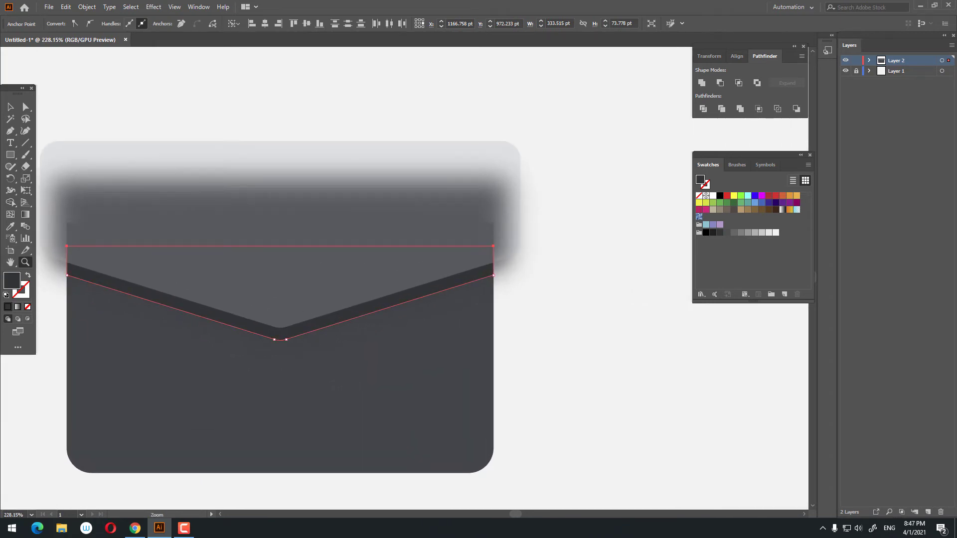
{"action": "left_click", "coordinate": [27, 109]}
{"action": "left_click", "coordinate": [165, 393]}
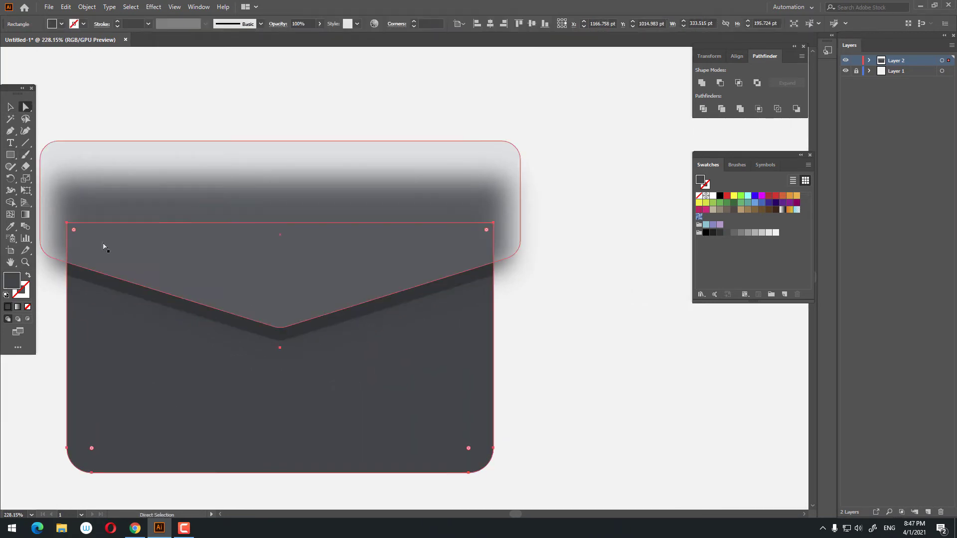
{"action": "left_click", "coordinate": [68, 224]}
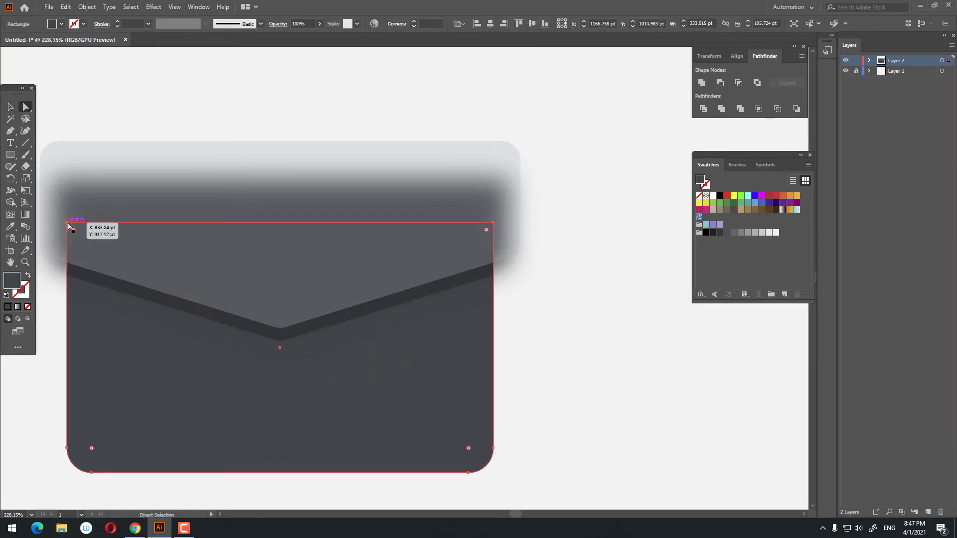
{"action": "left_click", "coordinate": [493, 223], "text": "shift"}
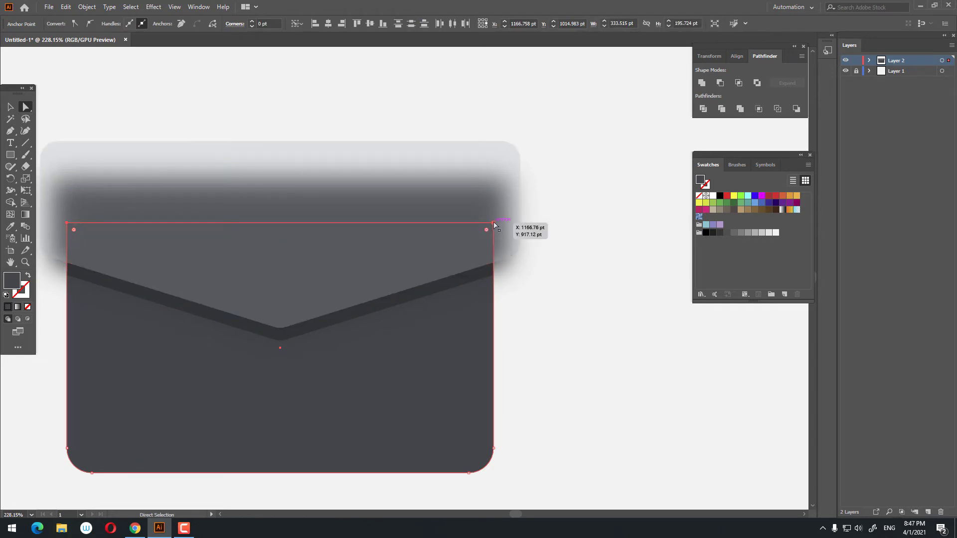
{"action": "left_click_drag", "start_coordinate": [493, 223], "coordinate": [492, 200]}
Step: Round the body's two top corners to about 32 pt and lower its top edge to a body height of about 202 pt
{"action": "key", "text": "z"}
{"action": "left_click_drag", "start_coordinate": [501, 204], "coordinate": [449, 237]}
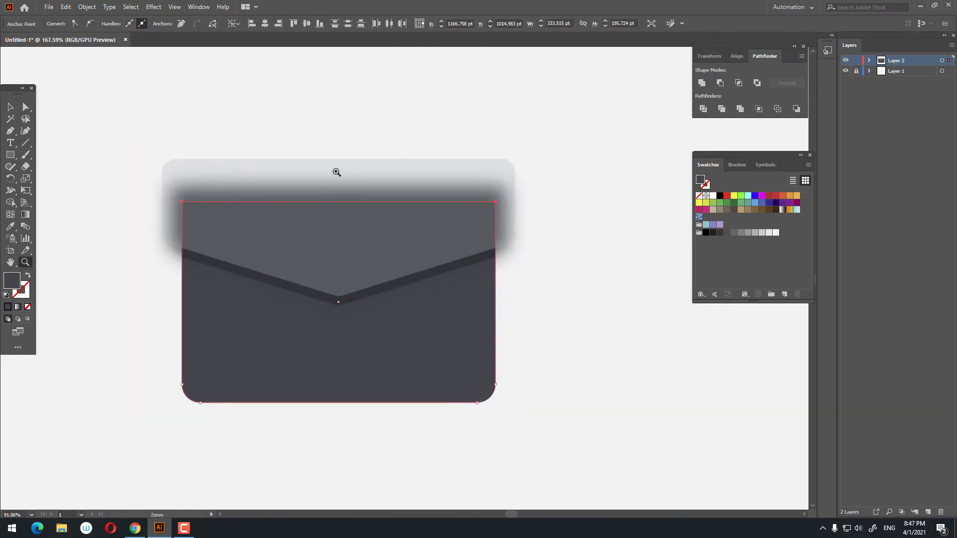
{"action": "left_click_drag", "start_coordinate": [337, 169], "coordinate": [376, 169]}
{"action": "left_click", "coordinate": [26, 107]}
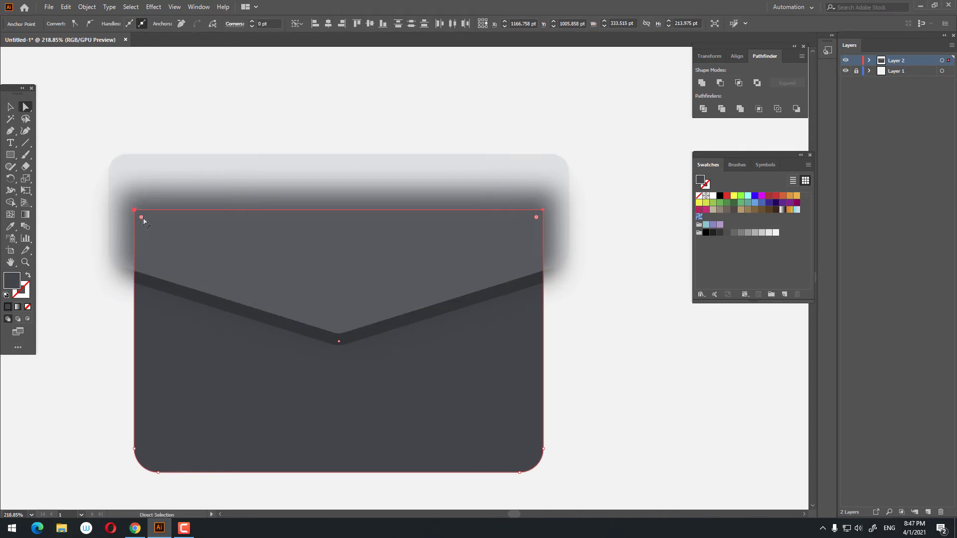
{"action": "left_click_drag", "start_coordinate": [143, 214], "coordinate": [214, 316]}
{"action": "key", "text": "z"}
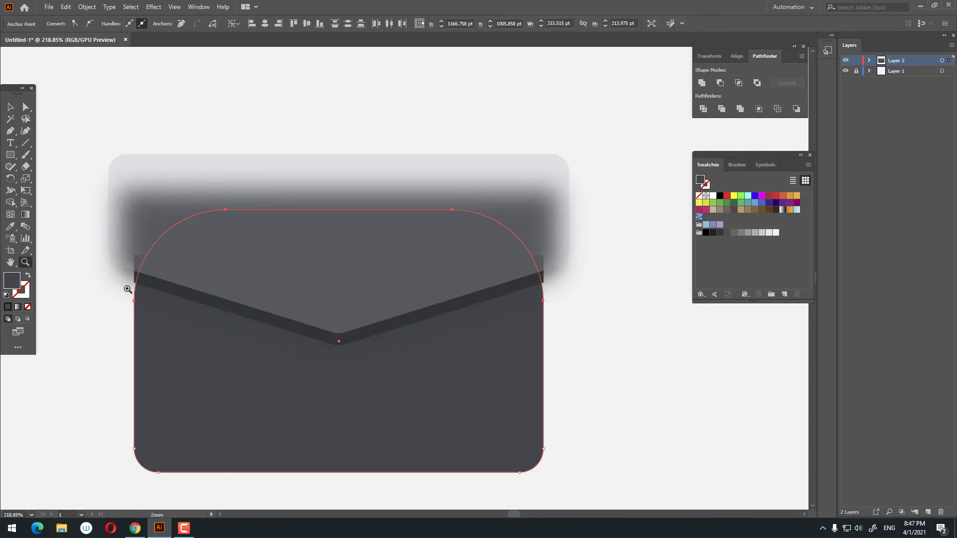
{"action": "left_click", "coordinate": [23, 107]}
{"action": "mouse_move", "coordinate": [171, 260]}
{"action": "left_mouse_down"}
{"action": "mouse_move", "coordinate": [182, 261]}
{"action": "mouse_move", "coordinate": [173, 254]}
{"action": "left_mouse_up"}
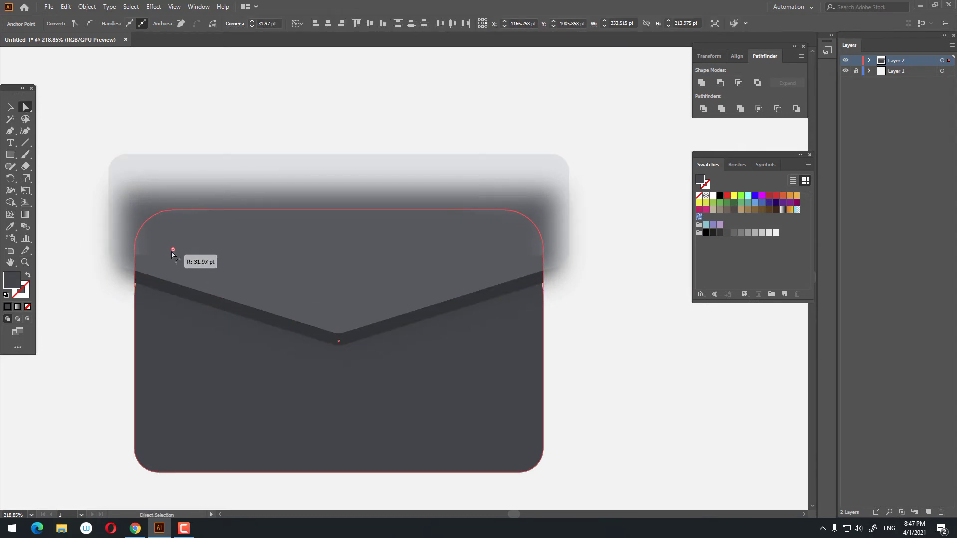
{"action": "left_click_drag", "start_coordinate": [174, 210], "coordinate": [173, 225]}
Step: Reduce the rounding of the body's two top corners to a small radius and deselect the body
{"action": "key", "text": "z"}
{"action": "left_click_drag", "start_coordinate": [271, 262], "coordinate": [288, 300]}
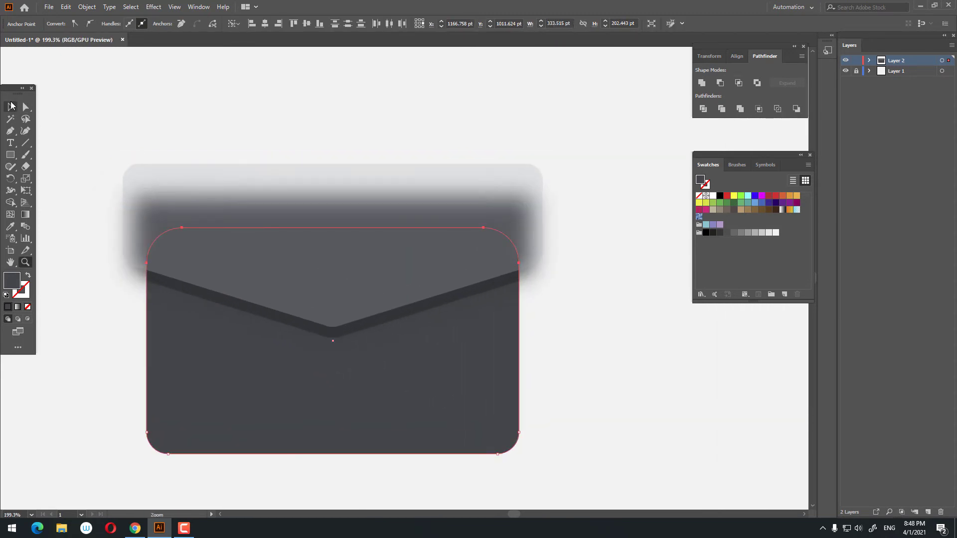
{"action": "left_click", "coordinate": [556, 383]}
{"action": "left_click_drag", "start_coordinate": [524, 324], "coordinate": [584, 445]}
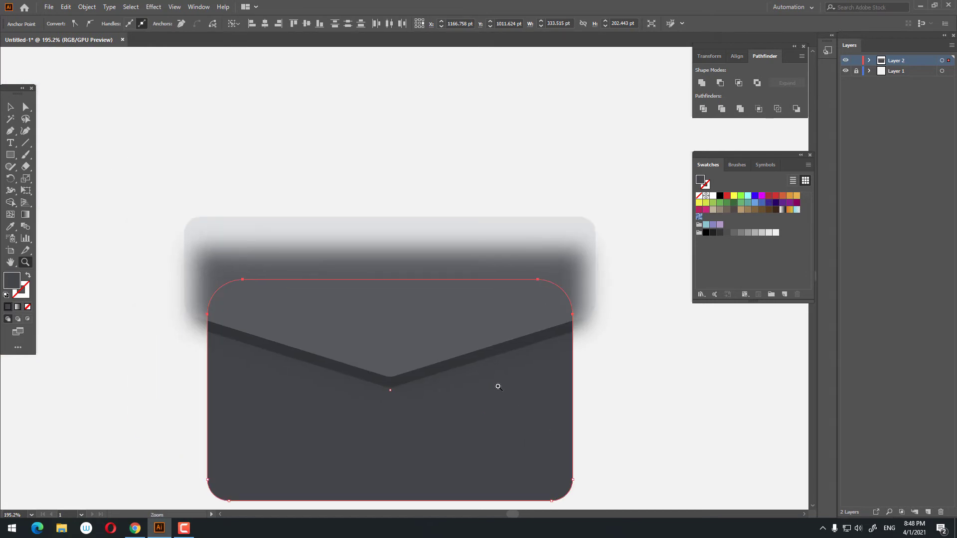
{"action": "left_click_drag", "start_coordinate": [499, 388], "coordinate": [428, 379]}
{"action": "left_click", "coordinate": [430, 381]}
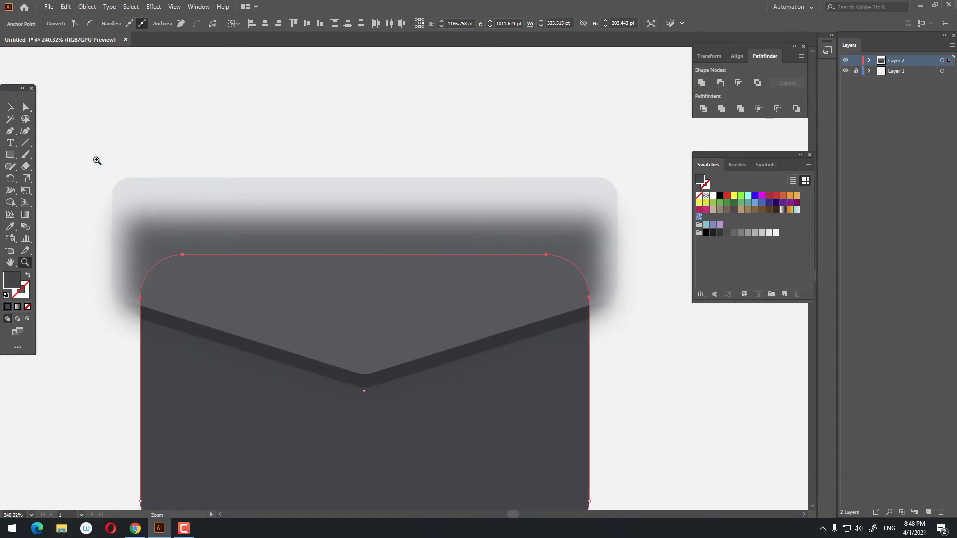
{"action": "left_click", "coordinate": [32, 109]}
{"action": "left_click_drag", "start_coordinate": [540, 302], "coordinate": [599, 279]}
{"action": "left_click", "coordinate": [733, 375]}
Step: Select the reshaped body rectangle, send it to the back again and deselect it
{"action": "key", "text": "z"}
{"action": "left_click_drag", "start_coordinate": [712, 384], "coordinate": [635, 375]}
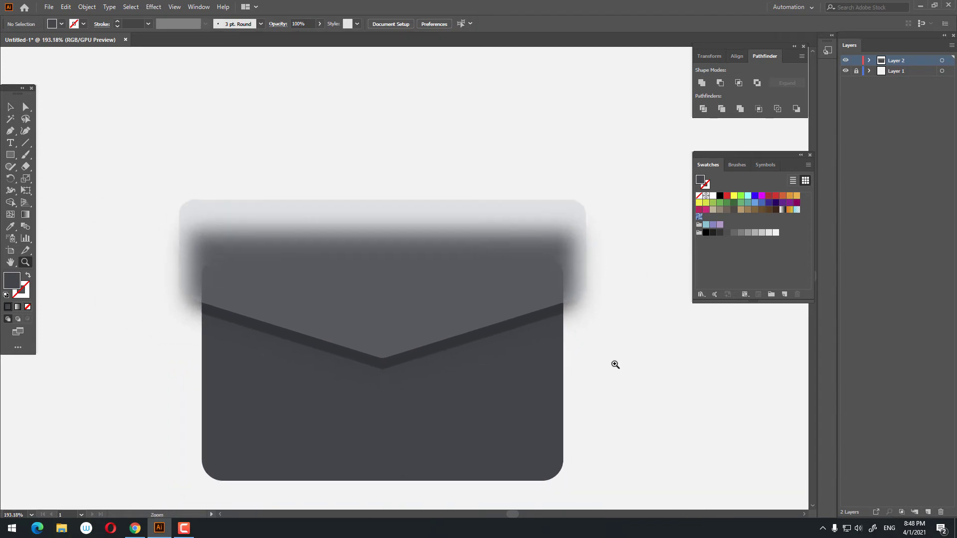
{"action": "left_click", "coordinate": [11, 108]}
{"action": "right_click", "coordinate": [473, 416]}
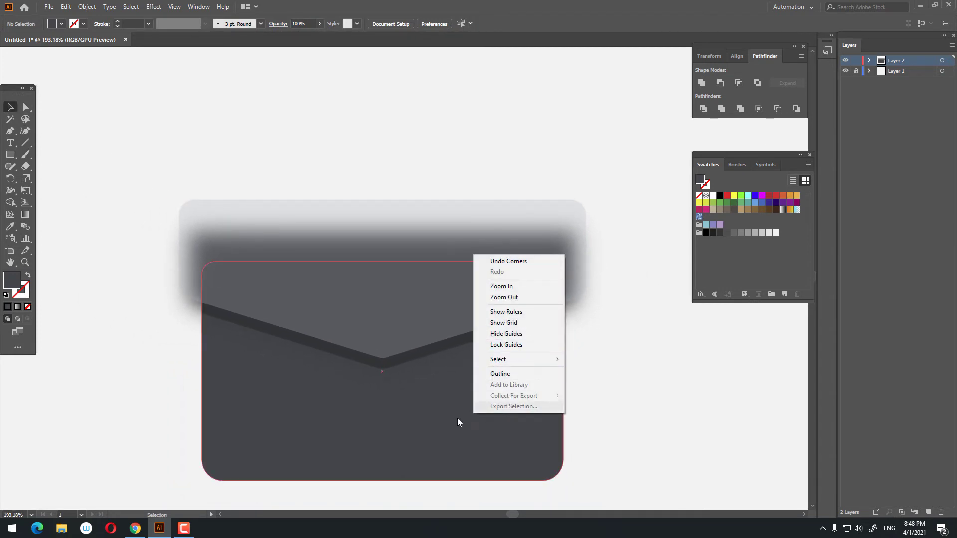
{"action": "left_click", "coordinate": [432, 423]}
{"action": "right_click", "coordinate": [430, 422]}
{"action": "mouse_move", "coordinate": [480, 371]}
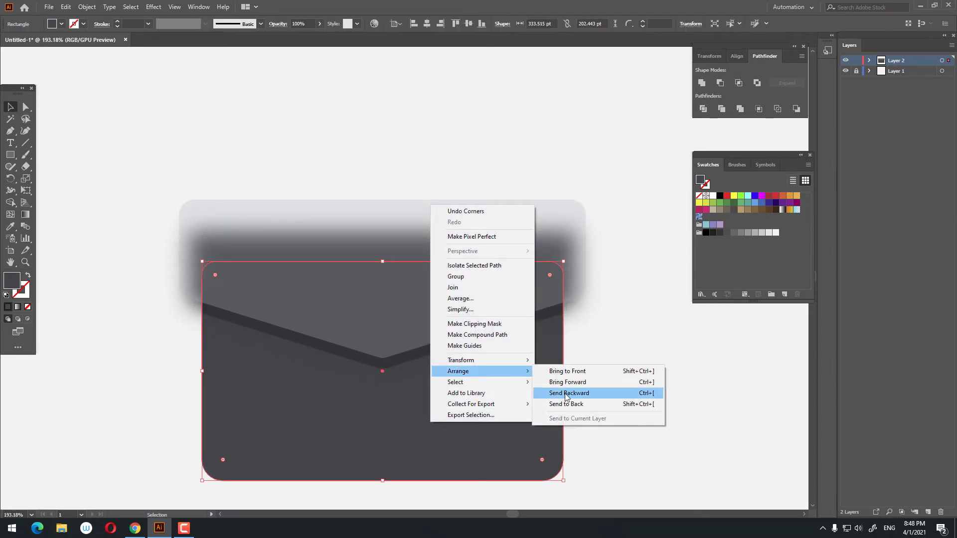
{"action": "left_click", "coordinate": [587, 404]}
{"action": "left_click", "coordinate": [593, 389]}
Step: Copy the blurred shadow shape and paste the duplicate in front of the original
{"action": "key", "text": "z"}
{"action": "left_click_drag", "start_coordinate": [592, 366], "coordinate": [598, 368]}
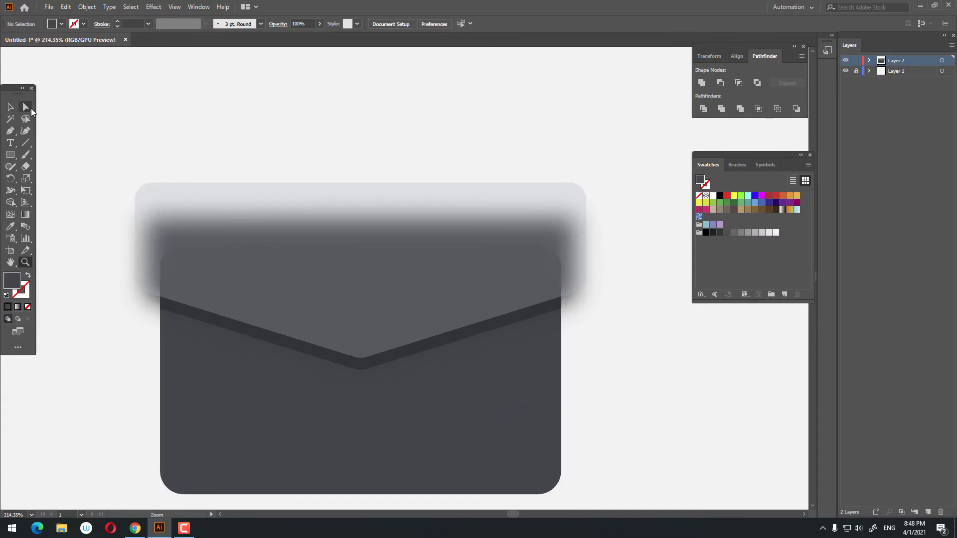
{"action": "left_click", "coordinate": [10, 107]}
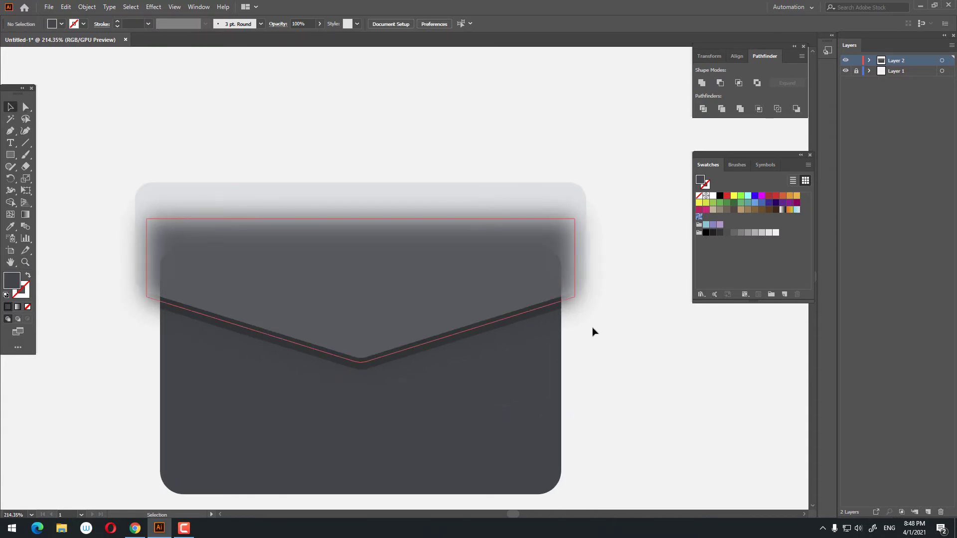
{"action": "left_click", "coordinate": [571, 311]}
{"action": "left_click", "coordinate": [68, 7]}
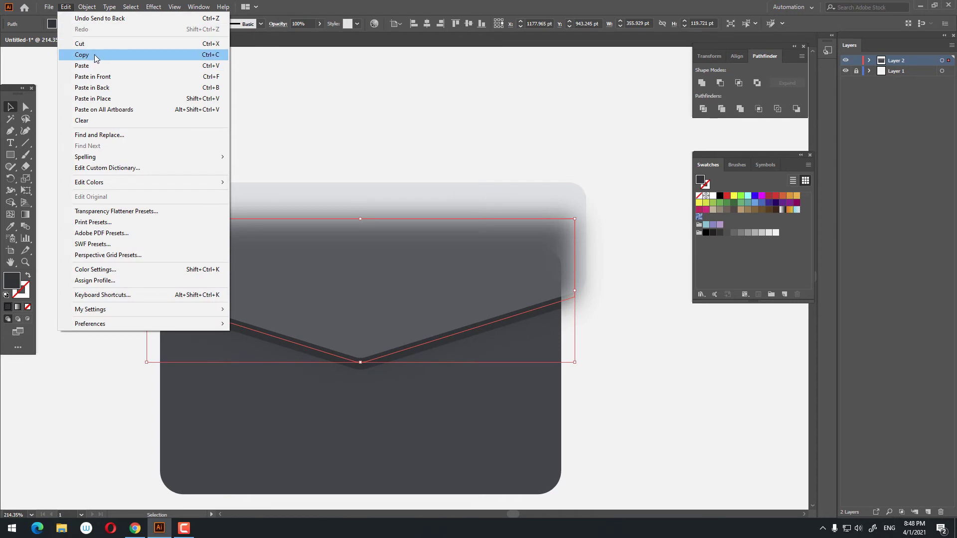
{"action": "left_click", "coordinate": [95, 55]}
{"action": "left_click", "coordinate": [66, 7]}
{"action": "left_click", "coordinate": [123, 79]}
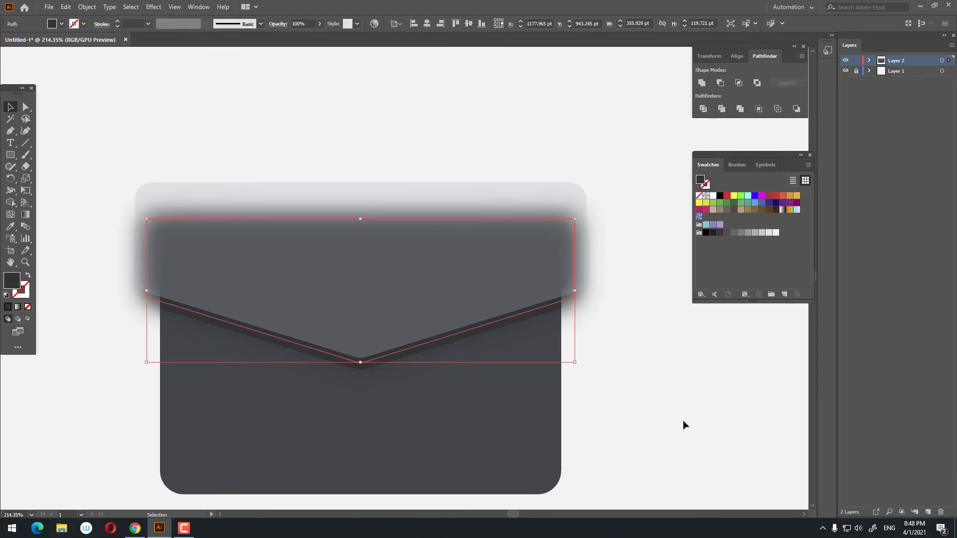
{"action": "left_click", "coordinate": [683, 424]}
{"action": "key", "text": "z"}
{"action": "left_click_drag", "start_coordinate": [637, 386], "coordinate": [623, 404]}
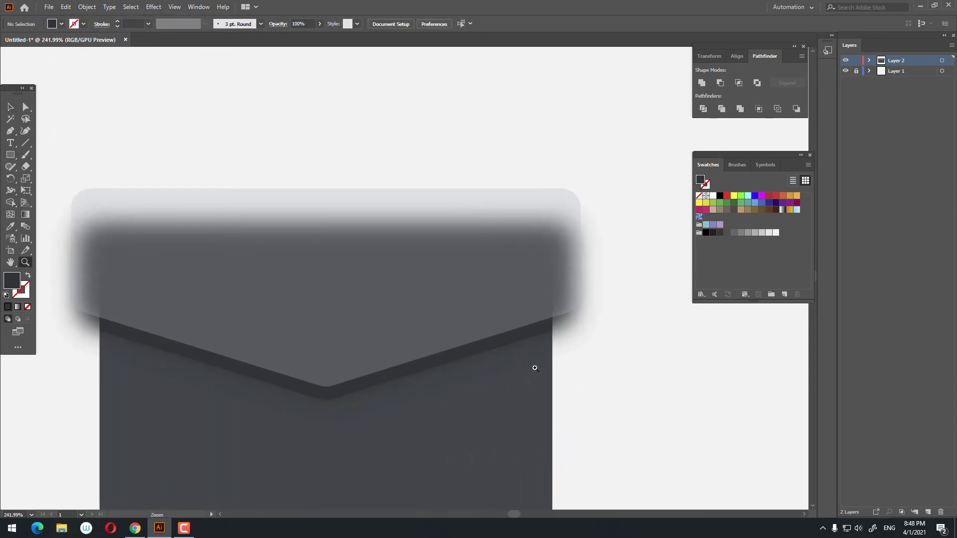
Step: Copy the semi-transparent flap, paste the duplicate in front and send the duplicate backward one level
{"action": "left_click", "coordinate": [11, 107]}
{"action": "left_click", "coordinate": [560, 208]}
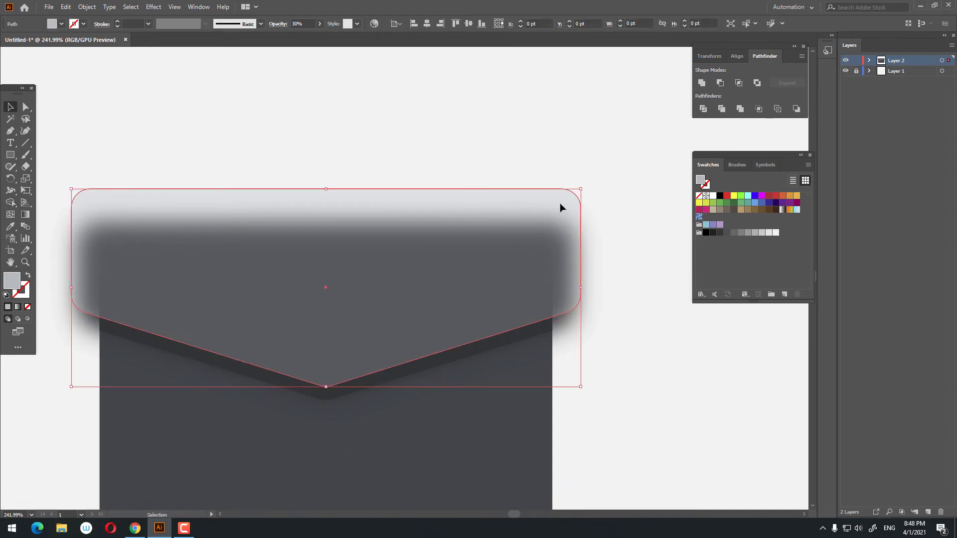
{"action": "left_click", "coordinate": [65, 7]}
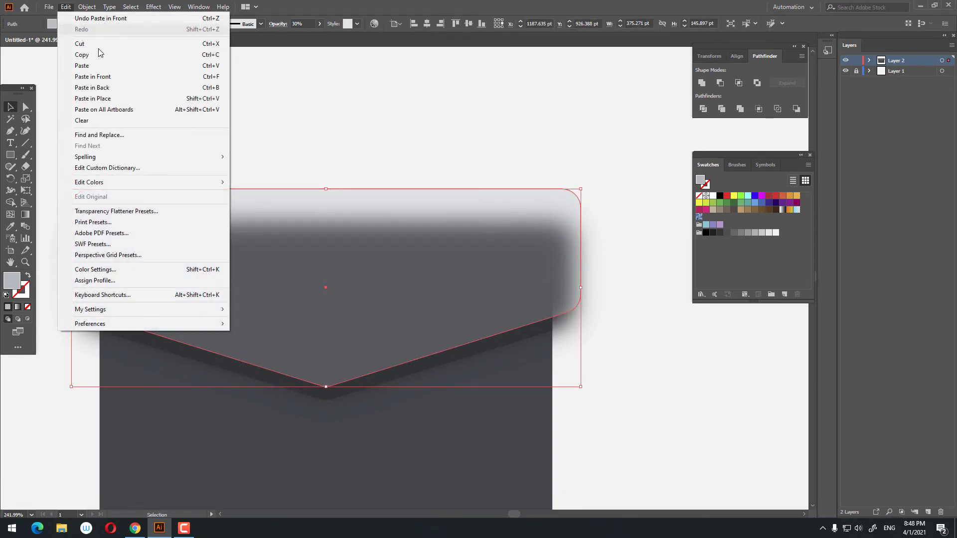
{"action": "left_click", "coordinate": [125, 76]}
{"action": "right_click", "coordinate": [572, 271]}
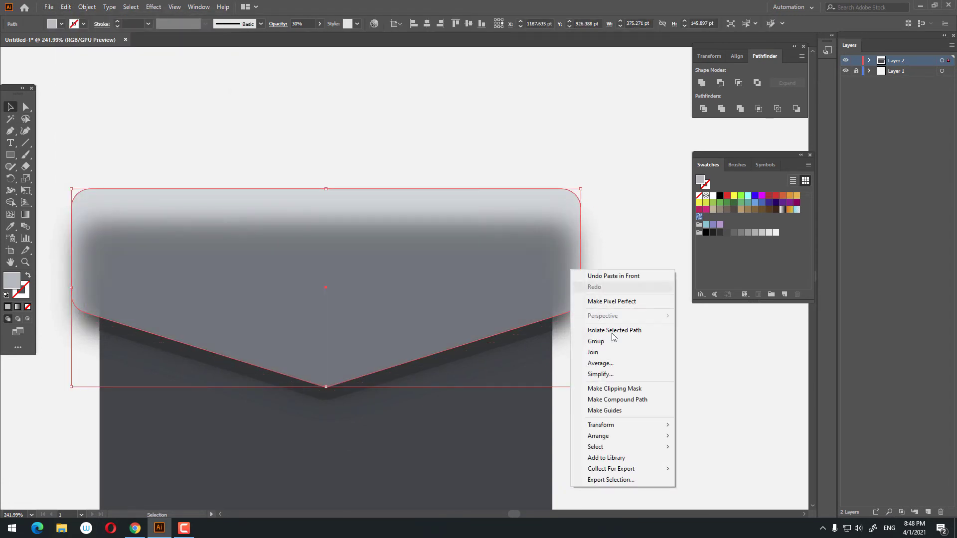
{"action": "mouse_move", "coordinate": [627, 437]}
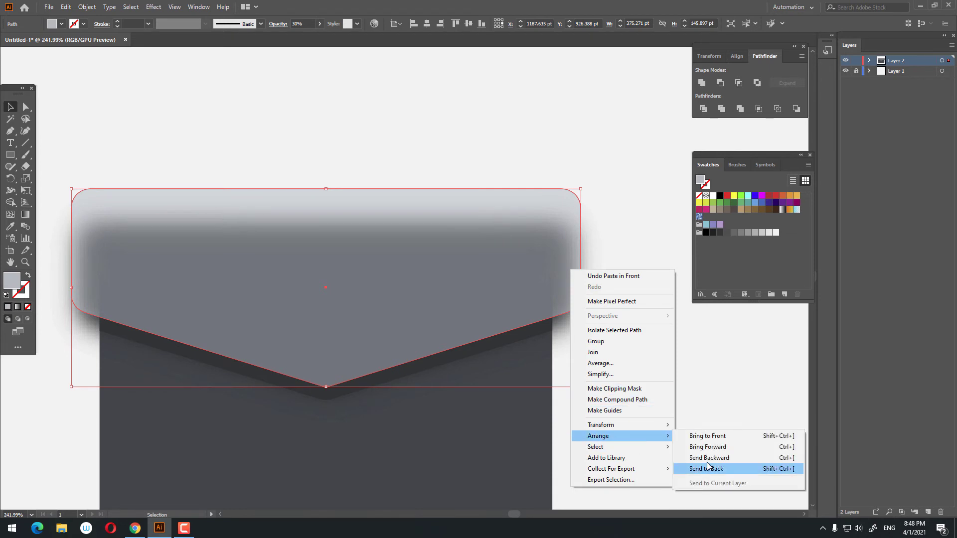
{"action": "left_click", "coordinate": [743, 457]}
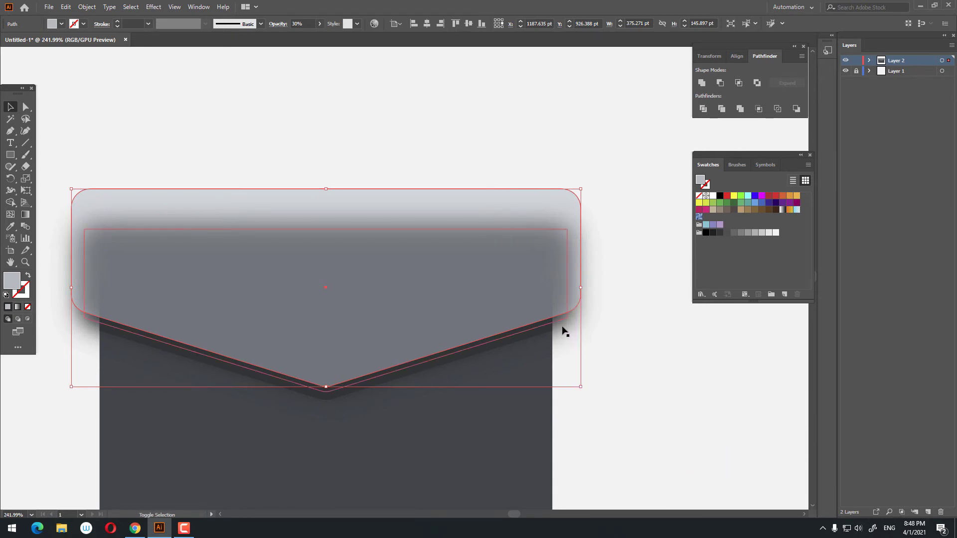
Step: Select the blurred shadow together with the duplicate flap, make a clipping mask from them and deselect
{"action": "key", "text": "ctrl+a"}
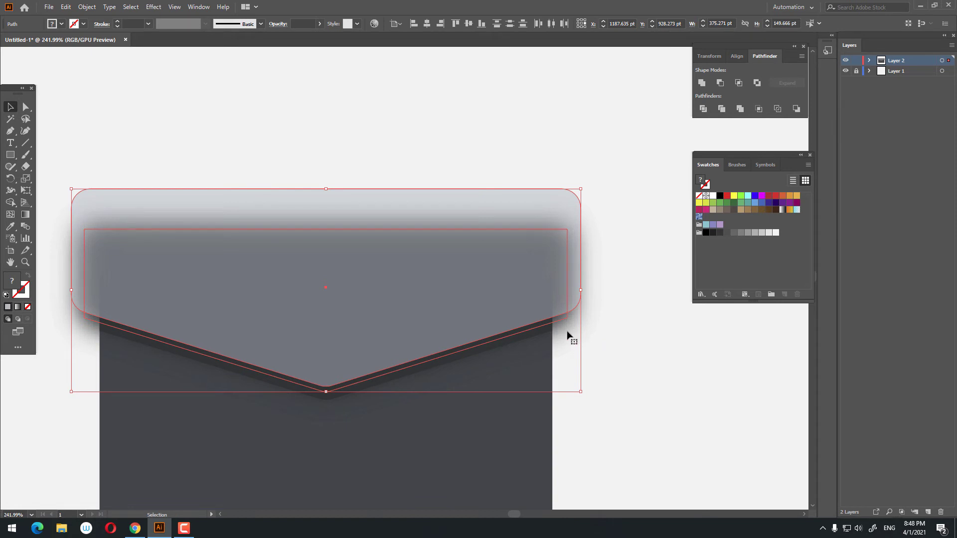
{"action": "left_click", "coordinate": [568, 336], "text": "shift"}
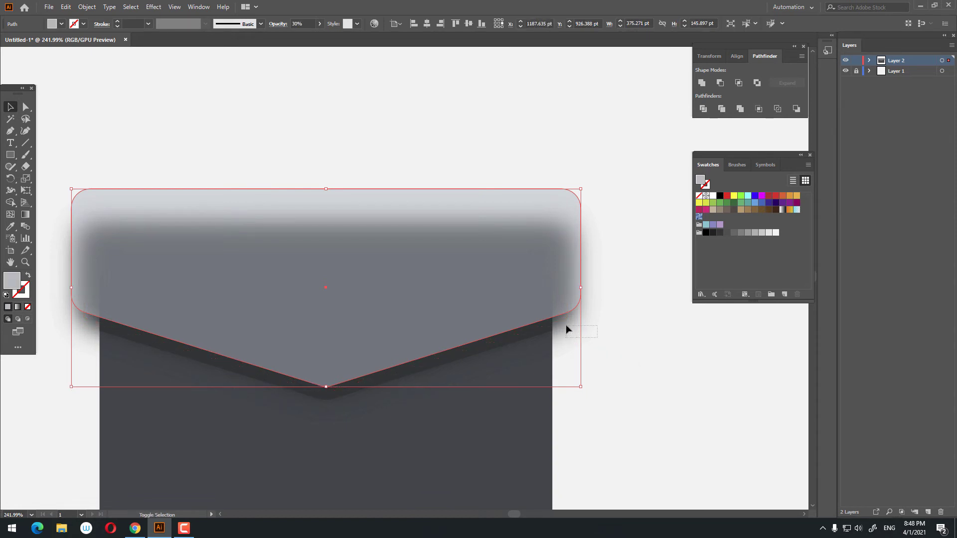
{"action": "left_click_drag", "start_coordinate": [607, 341], "coordinate": [559, 318]}
{"action": "right_click", "coordinate": [536, 339]}
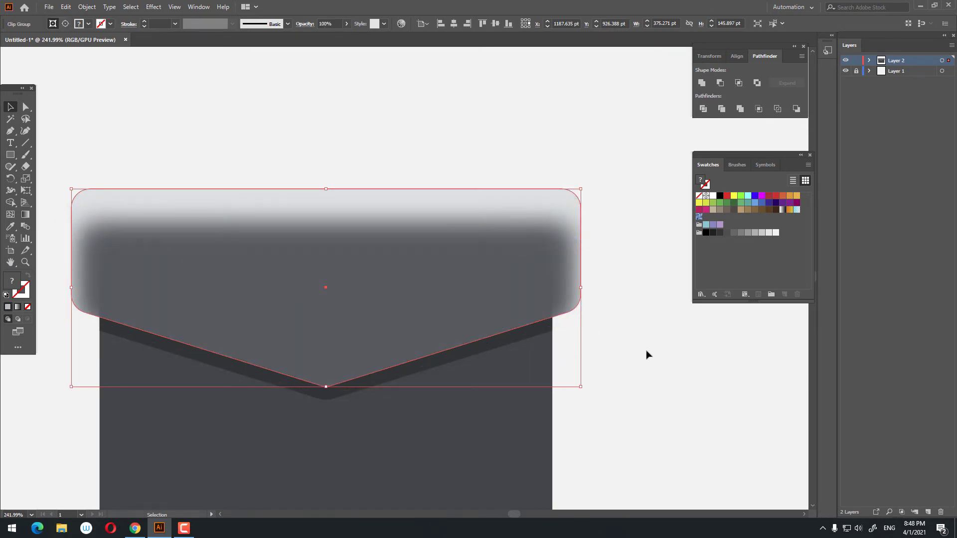
{"action": "left_click", "coordinate": [614, 314]}
Step: Draw a hexagon about 192 by 166 pt above the bag with the Polygon tool
{"action": "key", "text": "z"}
{"action": "left_click_drag", "start_coordinate": [623, 308], "coordinate": [540, 342]}
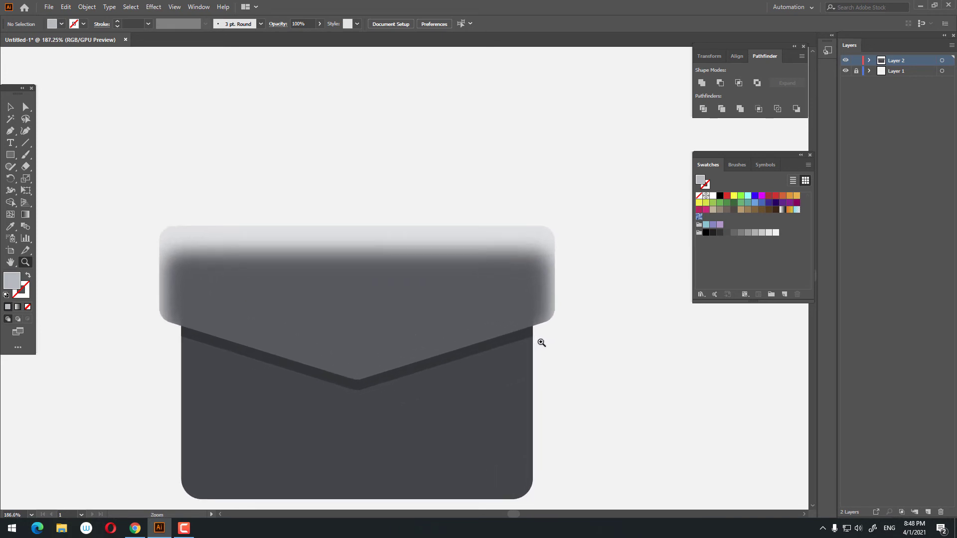
{"action": "left_click_drag", "start_coordinate": [12, 154], "coordinate": [55, 193]}
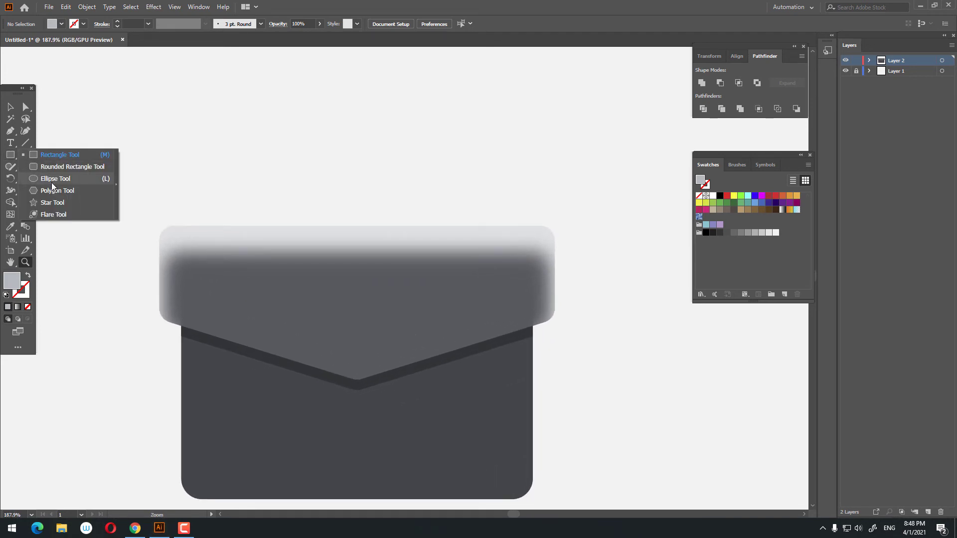
{"action": "mouse_move", "coordinate": [290, 174]}
{"action": "left_mouse_down"}
{"action": "mouse_move", "coordinate": [352, 205]}
{"action": "mouse_move", "coordinate": [353, 217]}
{"action": "left_mouse_up"}
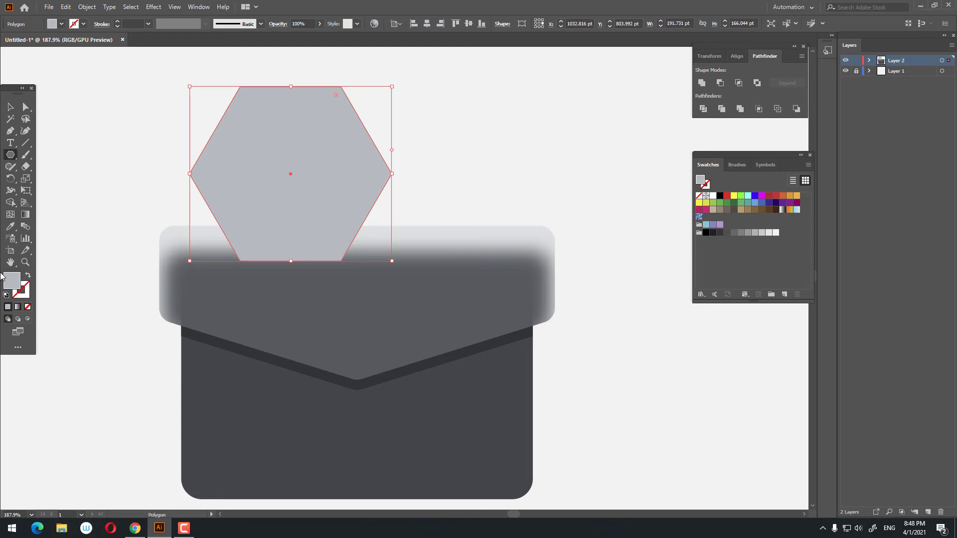
Step: Apply the body's dark grey to the hexagon as a stroke without fill and set the stroke weight to 29 pt
{"action": "left_click", "coordinate": [10, 226]}
{"action": "left_click", "coordinate": [269, 384]}
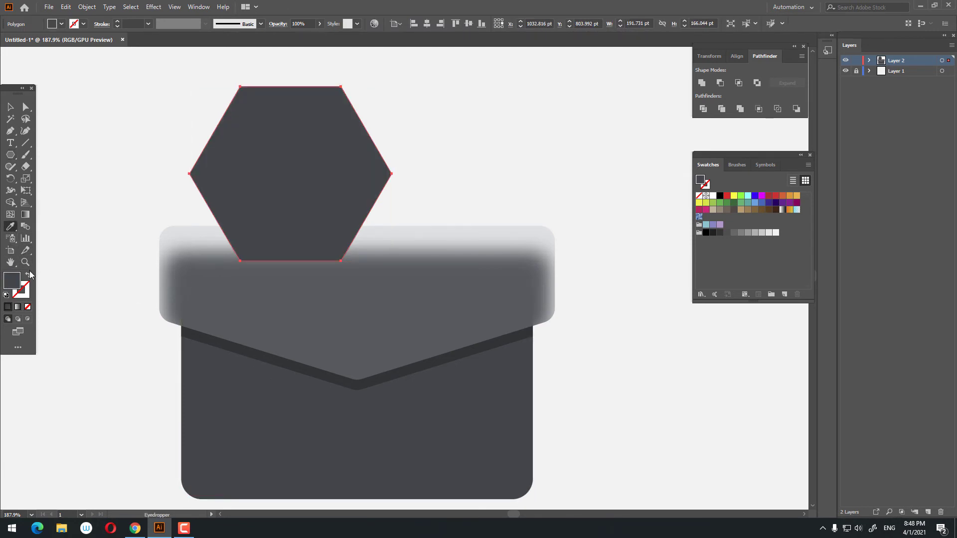
{"action": "left_click", "coordinate": [28, 275]}
{"action": "left_click", "coordinate": [10, 107]}
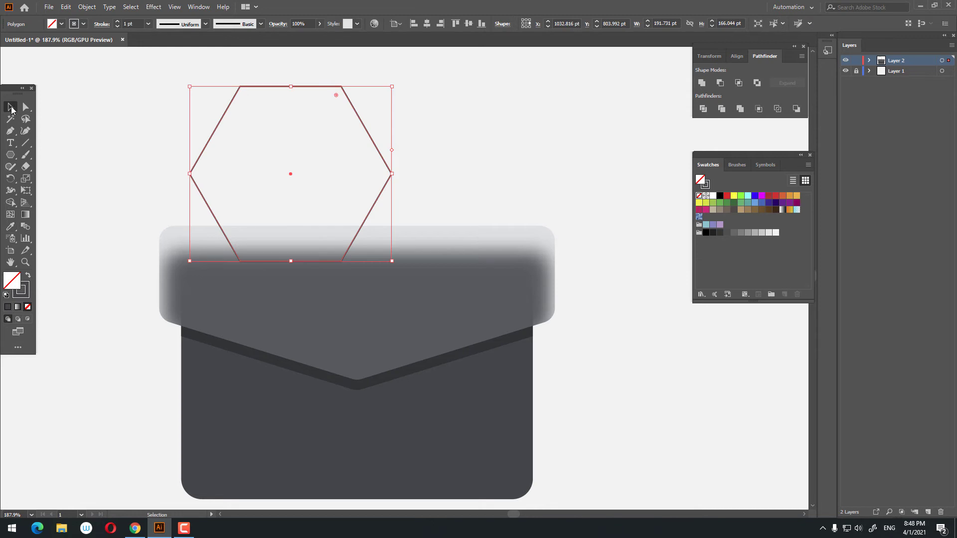
{"action": "left_click", "coordinate": [117, 21]}
{"action": "left_click", "coordinate": [118, 24]}
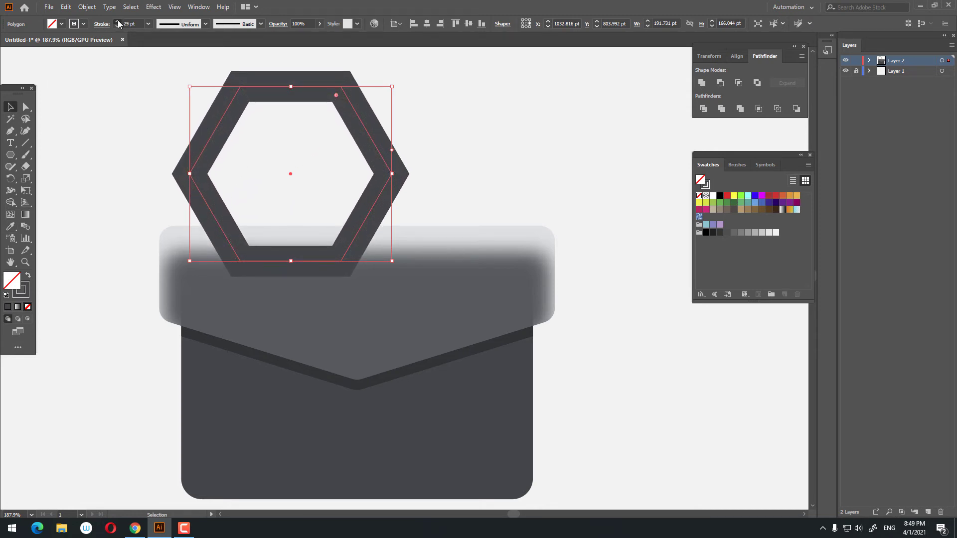
Step: Move the hexagon to the middle of the flap's upper part and send it to the back
{"action": "mouse_move", "coordinate": [375, 139]}
{"action": "left_mouse_down"}
{"action": "mouse_move", "coordinate": [443, 247]}
{"action": "mouse_move", "coordinate": [429, 208]}
{"action": "mouse_move", "coordinate": [263, 242]}
{"action": "mouse_move", "coordinate": [371, 211]}
{"action": "left_mouse_up"}
{"action": "right_click", "coordinate": [428, 208]}
{"action": "mouse_move", "coordinate": [486, 375]}
{"action": "left_click", "coordinate": [593, 408]}
Step: Scale the hexagon down proportionally to about 118 by 102 pt and move it up to form the handle
{"action": "key", "text": "z"}
{"action": "left_click", "coordinate": [17, 109]}
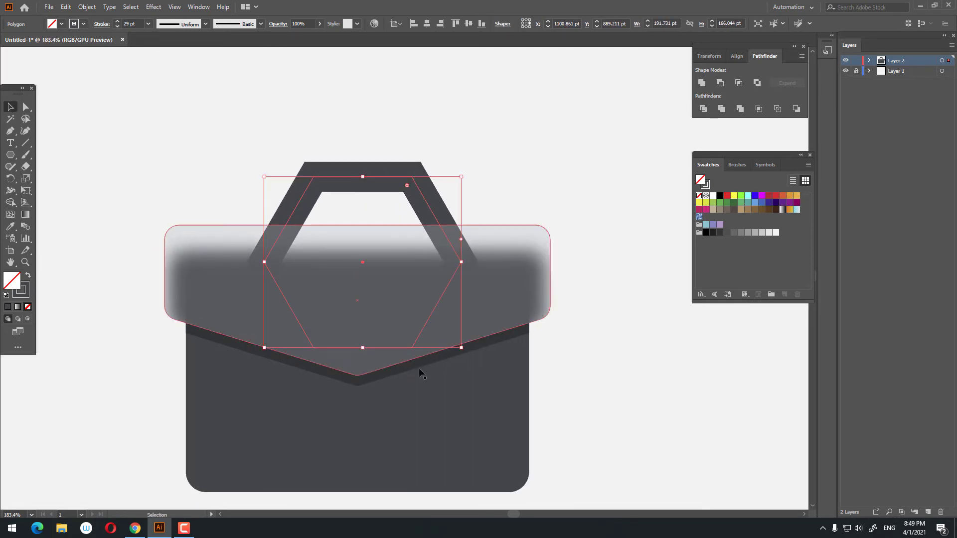
{"action": "left_click", "coordinate": [459, 344]}
{"action": "left_click", "coordinate": [390, 178]}
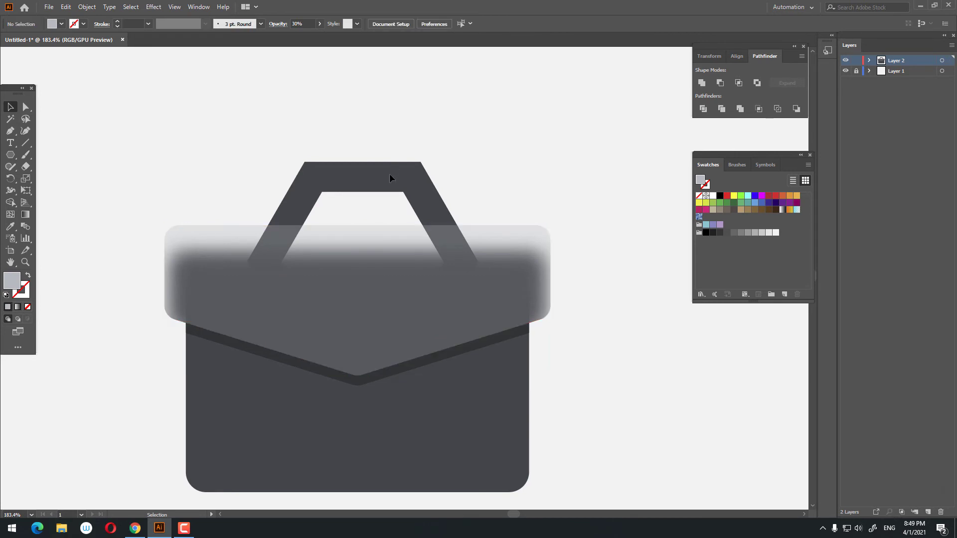
{"action": "left_click", "coordinate": [391, 178]}
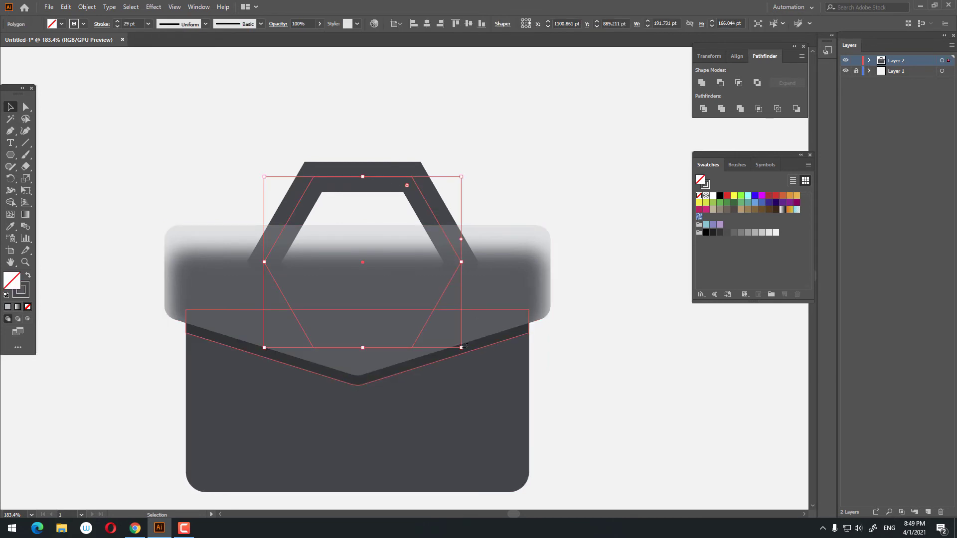
{"action": "left_click_drag", "start_coordinate": [461, 348], "coordinate": [422, 314]}
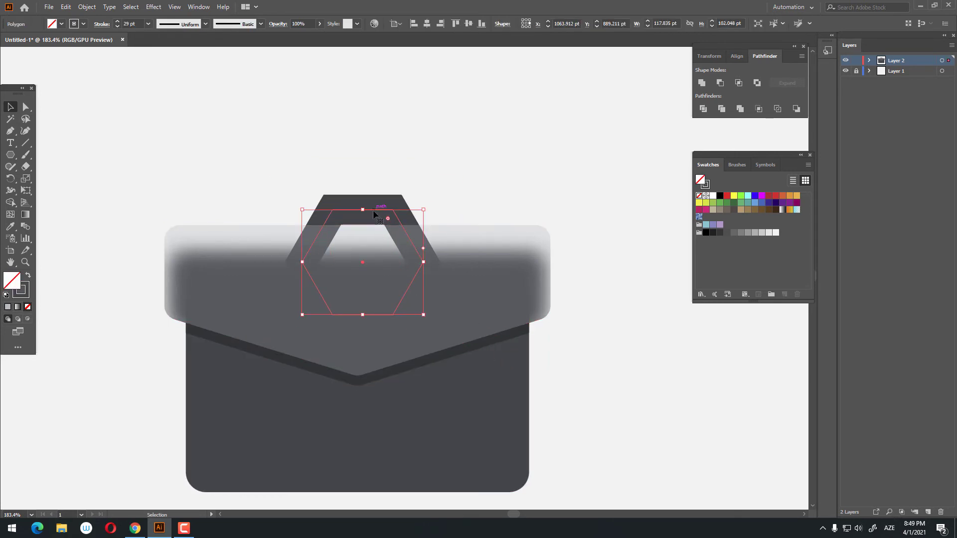
{"action": "left_click_drag", "start_coordinate": [369, 211], "coordinate": [368, 186]}
Step: Reduce the hexagon handle's stroke weight to 17 pt
{"action": "left_click", "coordinate": [456, 167]}
{"action": "key", "text": "z"}
{"action": "mouse_move", "coordinate": [438, 164]}
{"action": "left_mouse_down"}
{"action": "mouse_move", "coordinate": [324, 198]}
{"action": "mouse_move", "coordinate": [425, 172]}
{"action": "mouse_move", "coordinate": [374, 193]}
{"action": "left_mouse_up"}
{"action": "left_click", "coordinate": [8, 109]}
{"action": "left_click", "coordinate": [118, 27]}
{"action": "left_click", "coordinate": [118, 27]}
{"action": "left_click", "coordinate": [117, 27]}
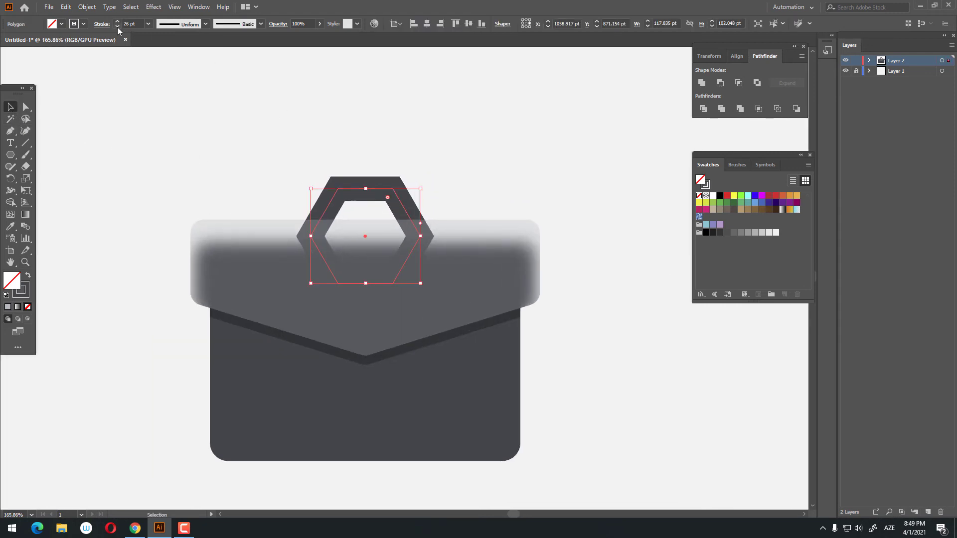
{"action": "left_click", "coordinate": [118, 27]}
{"action": "left_click", "coordinate": [117, 27]}
{"action": "left_click", "coordinate": [117, 27]}
{"action": "left_click", "coordinate": [117, 27]}
{"action": "left_click", "coordinate": [118, 27]}
{"action": "left_click", "coordinate": [118, 27]}
{"action": "left_click", "coordinate": [118, 27]}
{"action": "left_click", "coordinate": [118, 27]}
{"action": "left_click", "coordinate": [118, 27]}
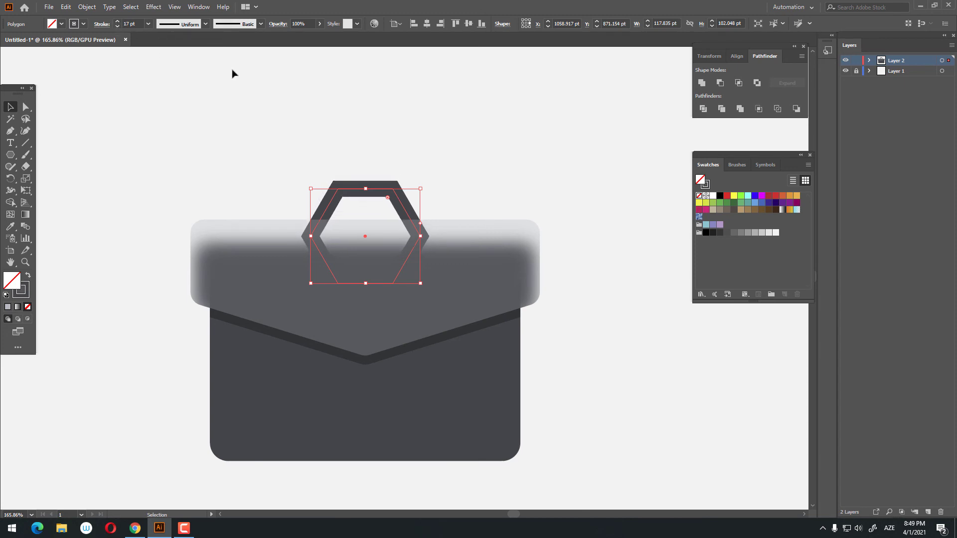
Step: Reselect only the hexagon handle and nudge it down by 3 pt
{"action": "left_click", "coordinate": [517, 146]}
{"action": "left_click_drag", "start_coordinate": [631, 476], "coordinate": [102, 186]}
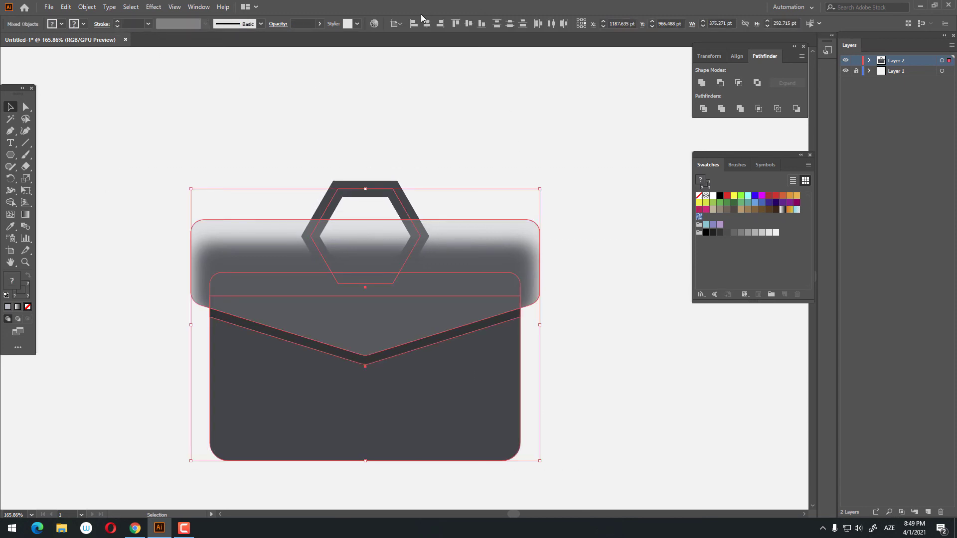
{"action": "left_click", "coordinate": [596, 305]}
{"action": "left_click", "coordinate": [387, 198]}
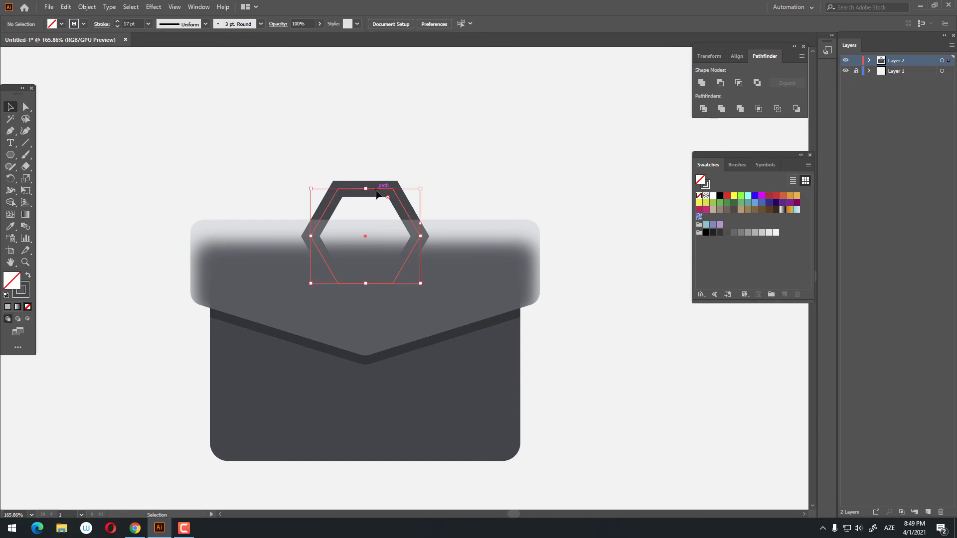
{"action": "key", "text": "Down"}
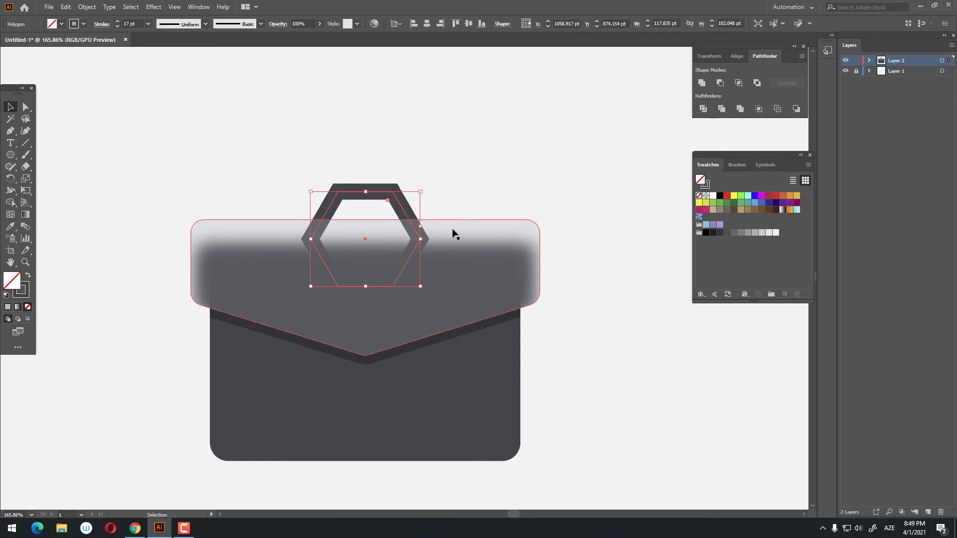
Step: Try widening the hexagon handle symmetrically to about 187 pt
{"action": "left_click_drag", "start_coordinate": [421, 238], "coordinate": [452, 238]}
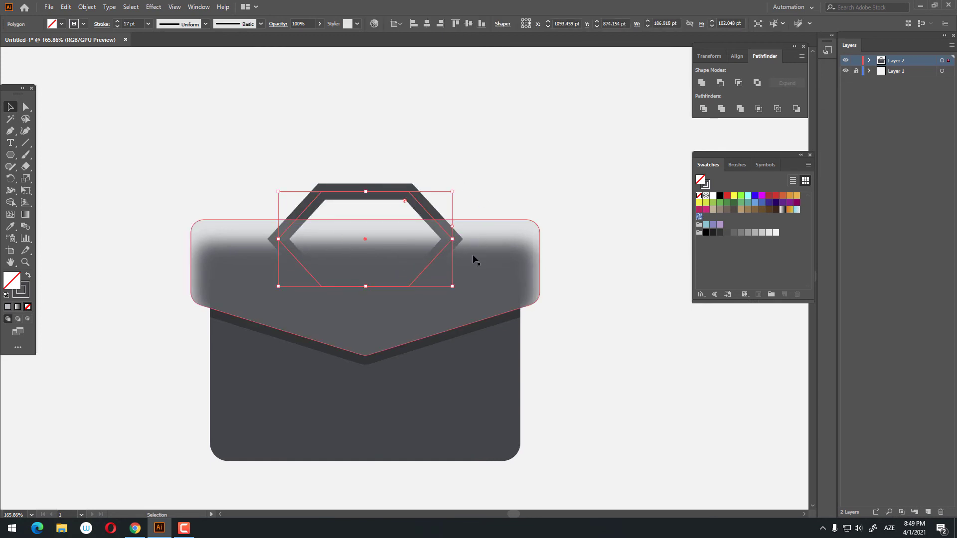
{"action": "key", "text": "ctrl+z"}
{"action": "left_click", "coordinate": [361, 150]}
Step: Isolate the hexagon and add an anchor point on each upper slanted side at the level of the flap's top edge
{"action": "key", "text": "z"}
{"action": "left_click_drag", "start_coordinate": [363, 154], "coordinate": [471, 206]}
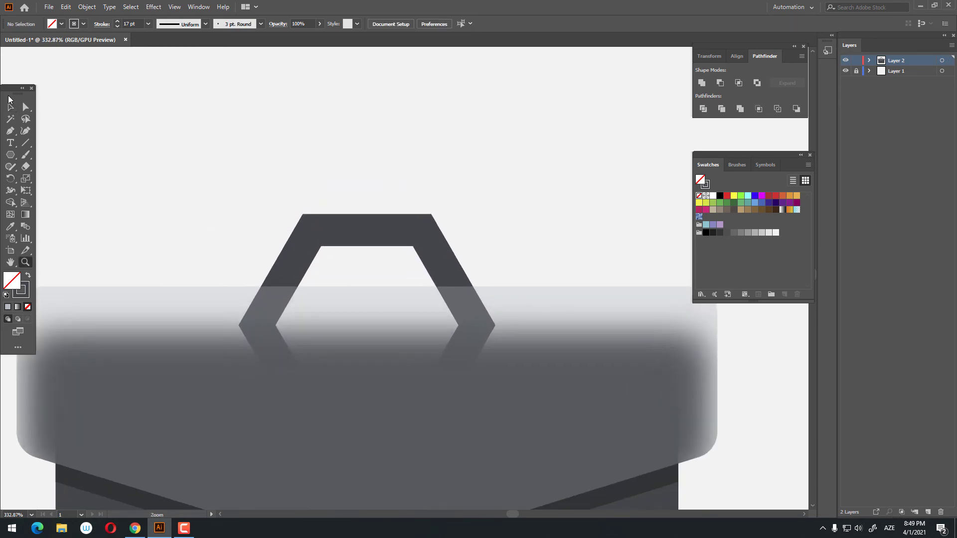
{"action": "left_click", "coordinate": [10, 103]}
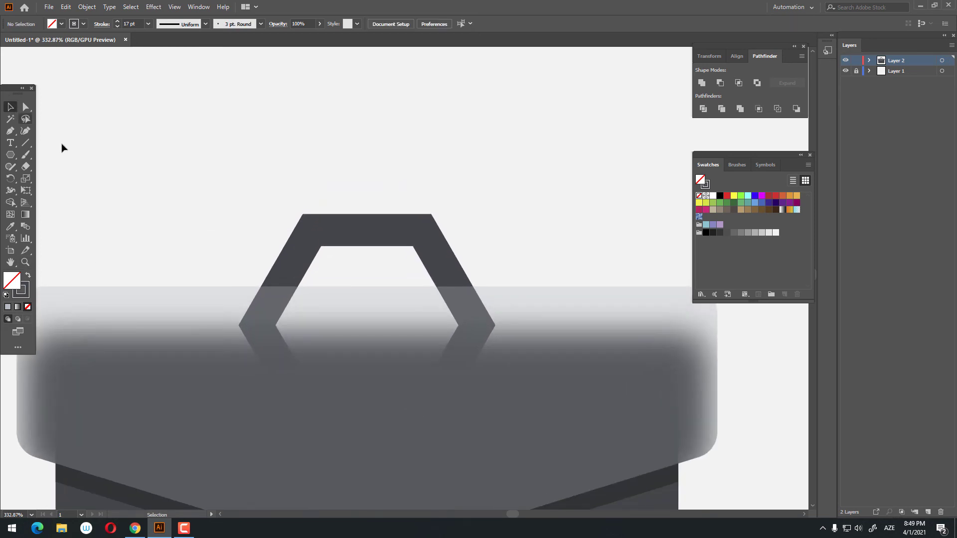
{"action": "double_click", "coordinate": [292, 272]}
{"action": "key", "text": "z"}
{"action": "left_click_drag", "start_coordinate": [330, 311], "coordinate": [414, 339]}
{"action": "key", "text": "p"}
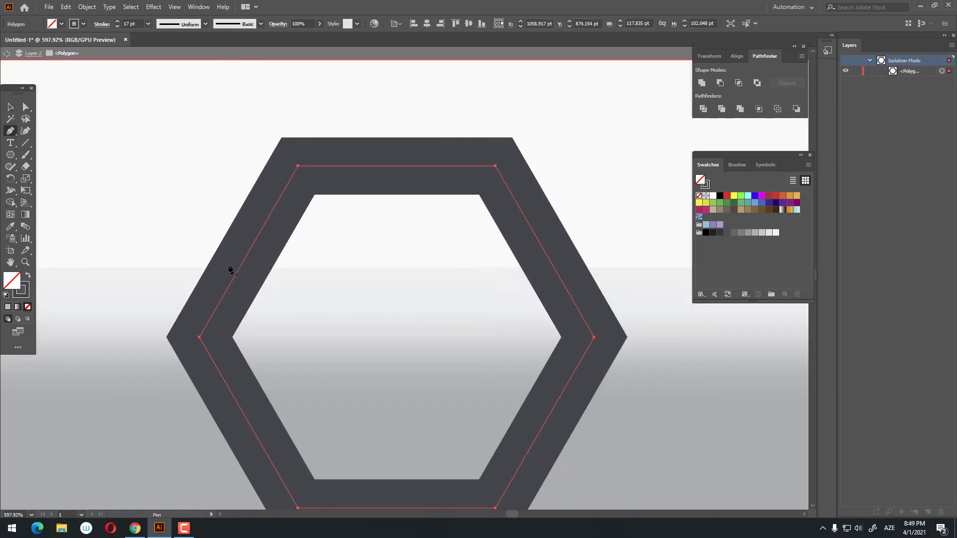
{"action": "left_click", "coordinate": [239, 268]}
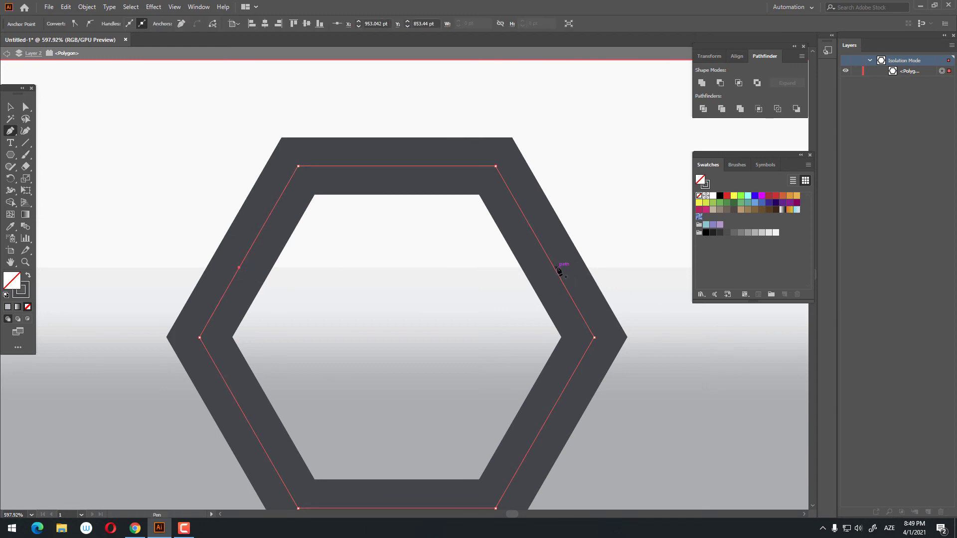
{"action": "left_click", "coordinate": [552, 265]}
{"action": "key", "text": "ctrl+z"}
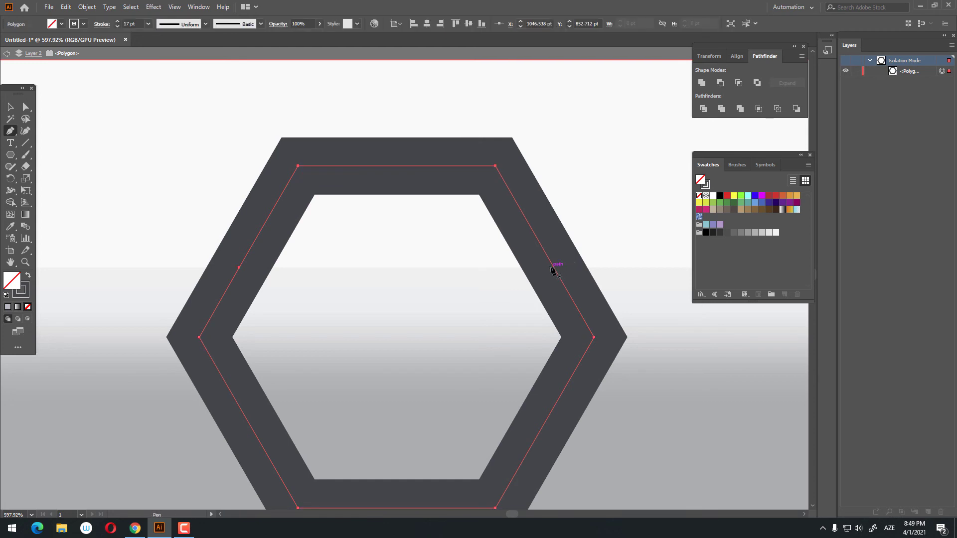
{"action": "left_click", "coordinate": [554, 268]}
Step: Delete the hexagon's path below the two added anchor points, leaving an open handle
{"action": "scroll", "coordinate": [589, 268], "scroll_direction": "down", "scroll_amount": 5}
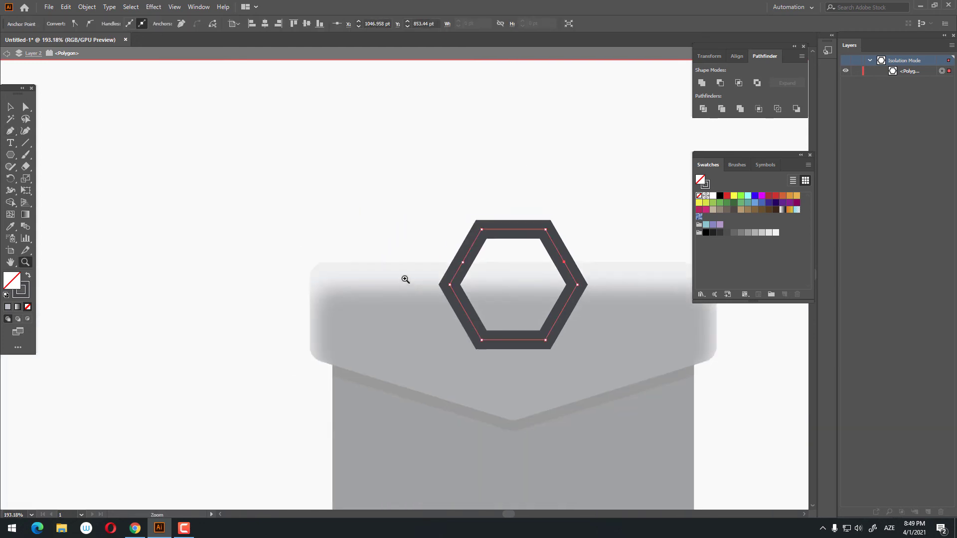
{"action": "key", "text": "a"}
{"action": "key", "text": "Delete"}
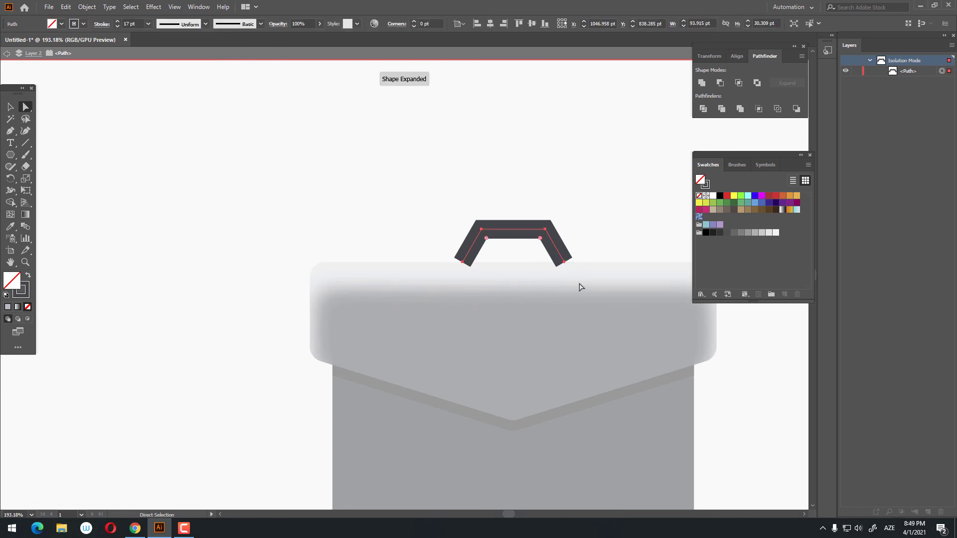
Step: Set the open handle path's stroke ends to Projecting Cap, deselect the path and leave isolation mode
{"action": "key", "text": "z"}
{"action": "left_click", "coordinate": [593, 267]}
{"action": "left_click", "coordinate": [10, 106]}
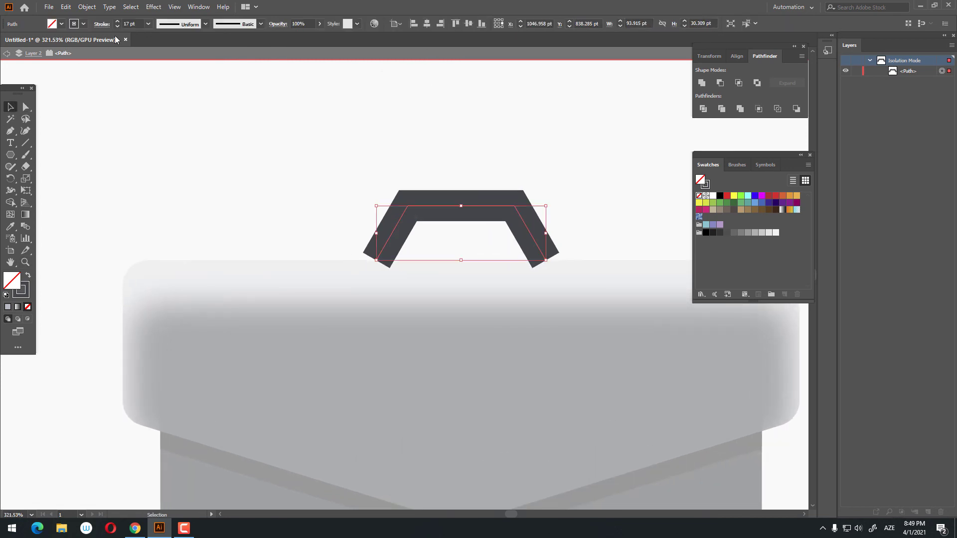
{"action": "left_click", "coordinate": [101, 24]}
{"action": "left_click", "coordinate": [49, 50]}
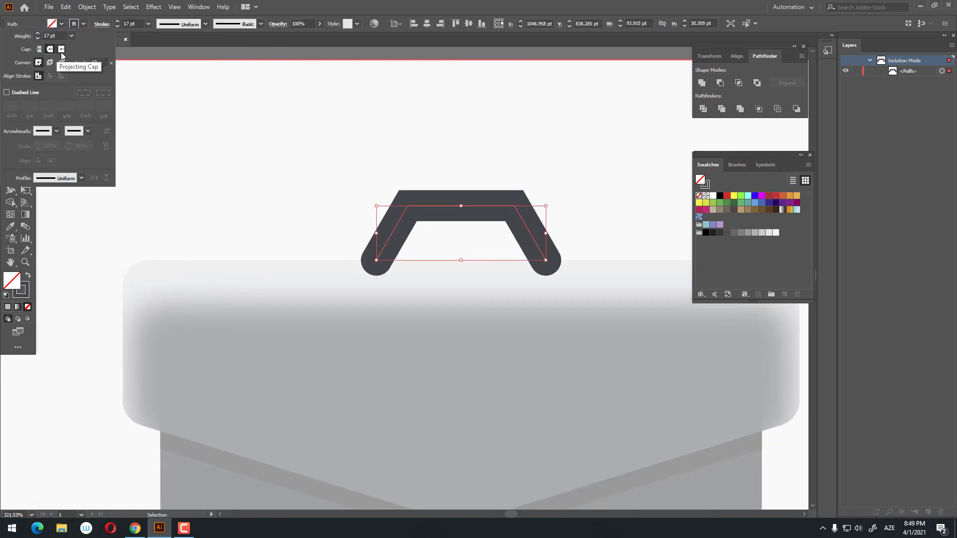
{"action": "left_click", "coordinate": [61, 50]}
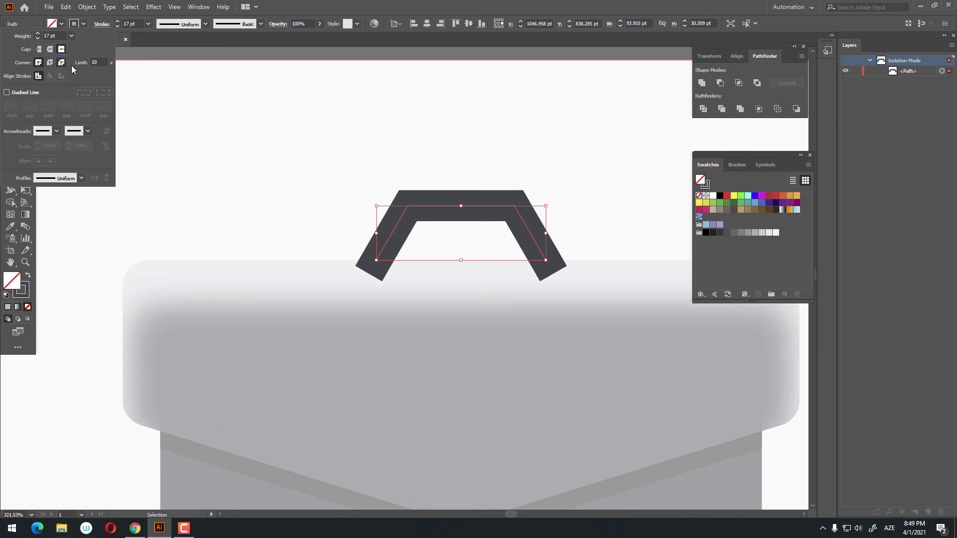
{"action": "left_click", "coordinate": [590, 180]}
{"action": "double_click", "coordinate": [252, 107]}
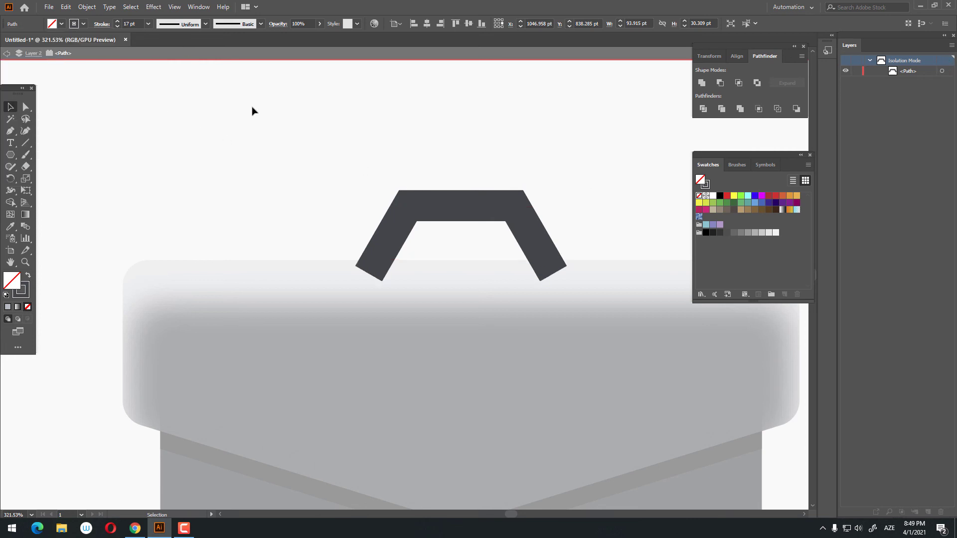
Step: Expand the open handle path's stroke into a filled shape
{"action": "left_click", "coordinate": [459, 206]}
{"action": "left_click", "coordinate": [462, 205]}
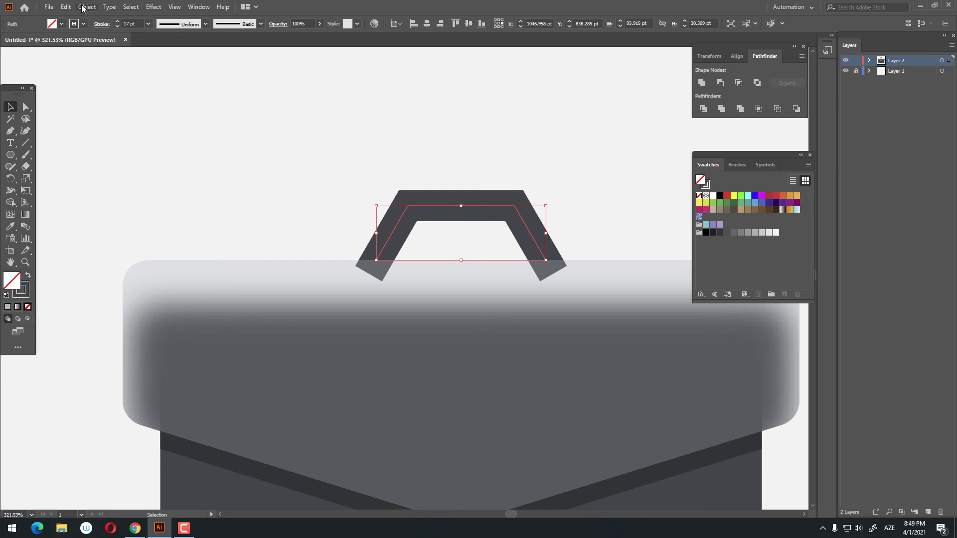
{"action": "left_click", "coordinate": [87, 7]}
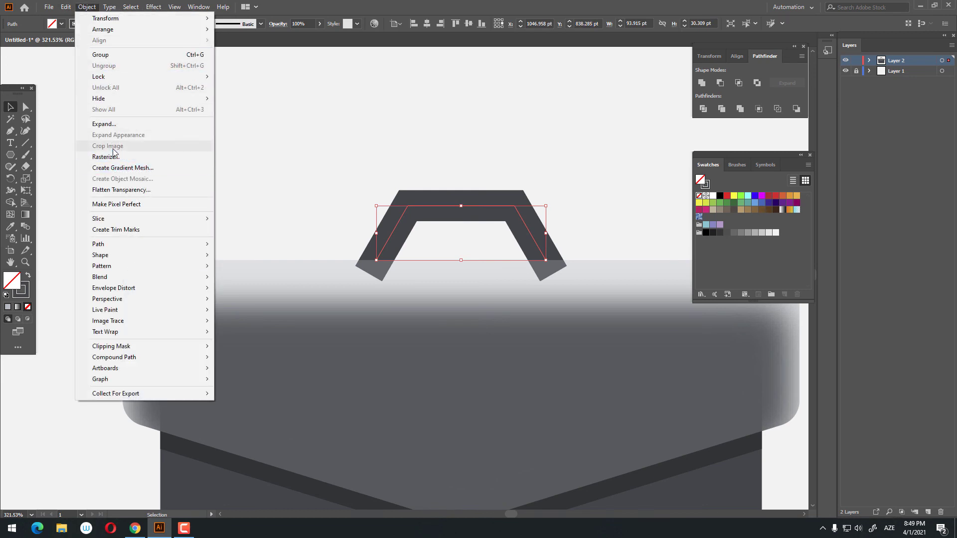
{"action": "left_click", "coordinate": [106, 124]}
{"action": "left_click", "coordinate": [441, 301]}
Step: Draw a rectangle about 129 by 46 pt over the handle, with its lower edge on the flap's top edge
{"action": "left_click_drag", "start_coordinate": [449, 290], "coordinate": [270, 259]}
{"action": "key", "text": "z"}
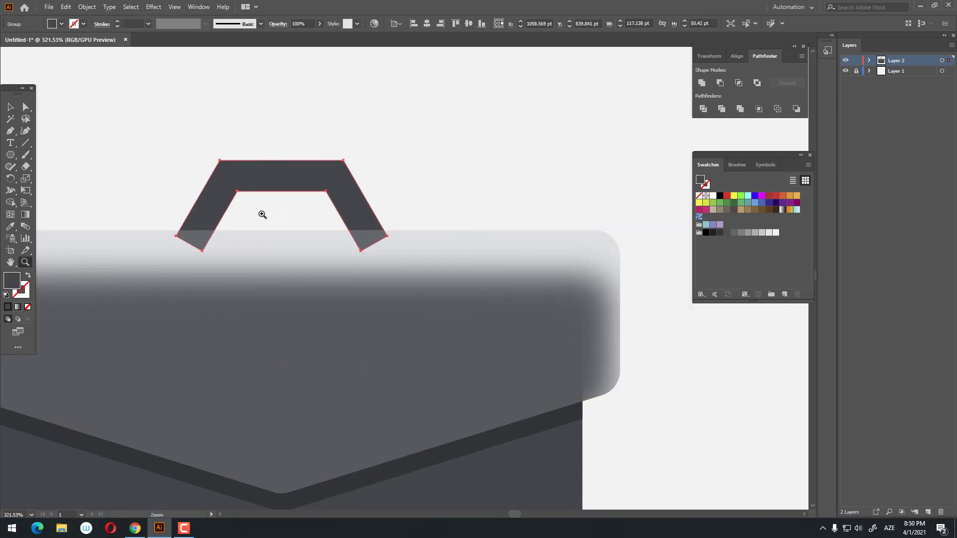
{"action": "left_click", "coordinate": [263, 214]}
{"action": "left_click", "coordinate": [10, 155]}
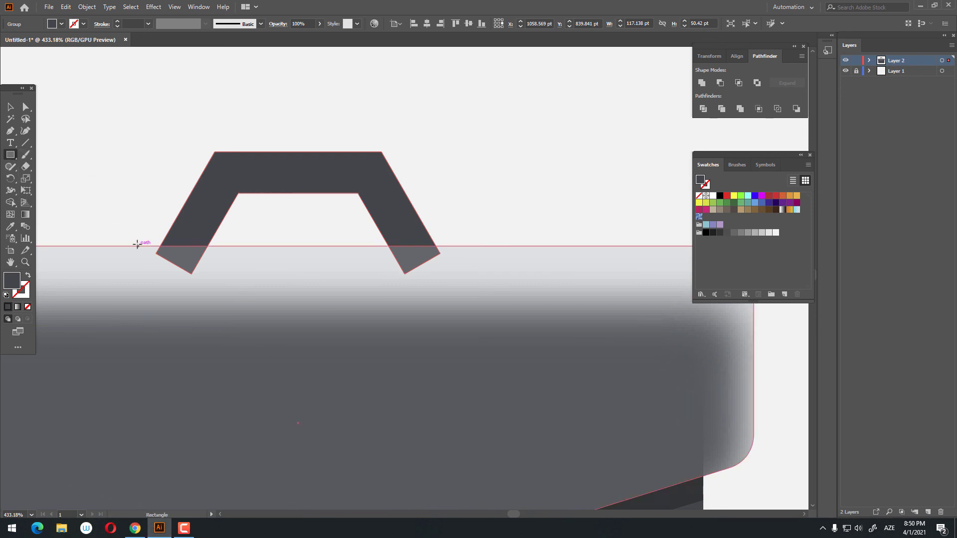
{"action": "left_click_drag", "start_coordinate": [138, 246], "coordinate": [450, 135]}
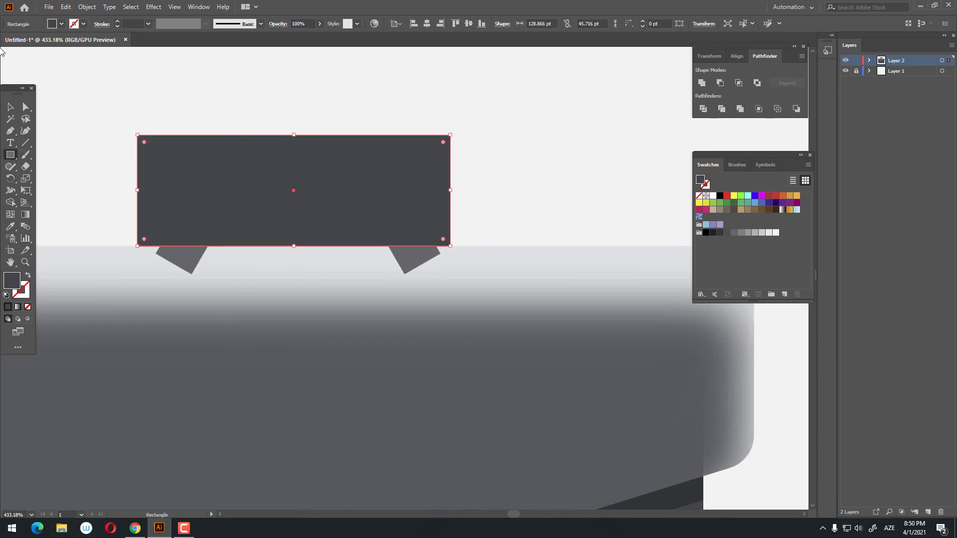
Step: Make a clipping mask from the rectangle and the handle to hide the handle ends overlapping the flap, then deselect
{"action": "key", "text": "v"}
{"action": "left_click_drag", "start_coordinate": [510, 217], "coordinate": [282, 158]}
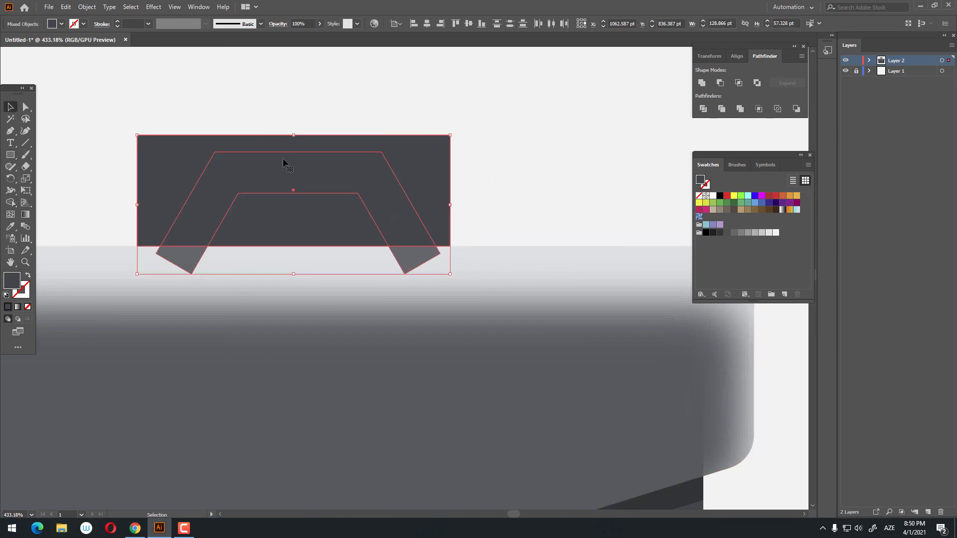
{"action": "right_click", "coordinate": [283, 157]}
{"action": "left_click", "coordinate": [327, 246]}
{"action": "left_click", "coordinate": [536, 214]}
Step: Group all parts of the briefcase, including the handle, flap, shadow and body
{"action": "key", "text": "z"}
{"action": "left_click_drag", "start_coordinate": [505, 190], "coordinate": [282, 202]}
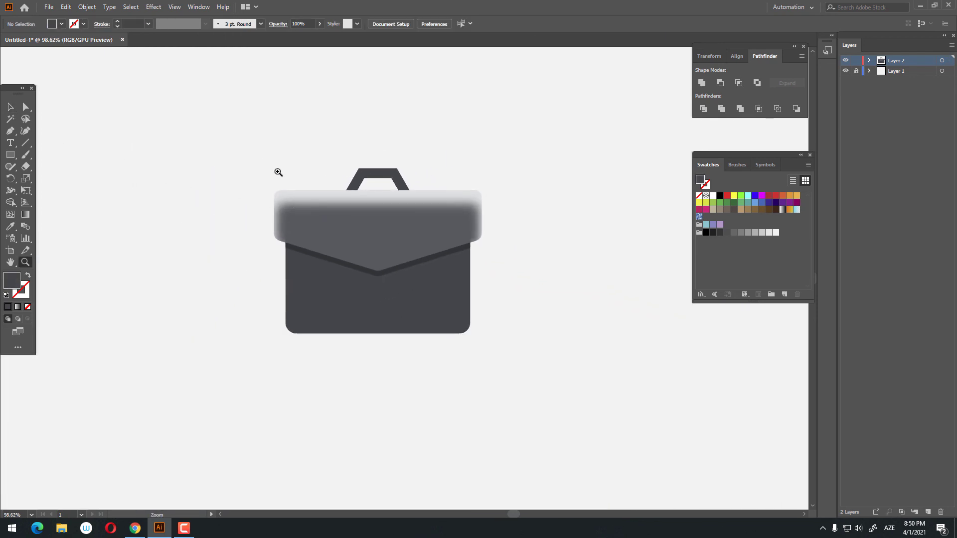
{"action": "left_click", "coordinate": [280, 173]}
{"action": "left_click", "coordinate": [10, 107]}
{"action": "left_click_drag", "start_coordinate": [566, 353], "coordinate": [203, 101]}
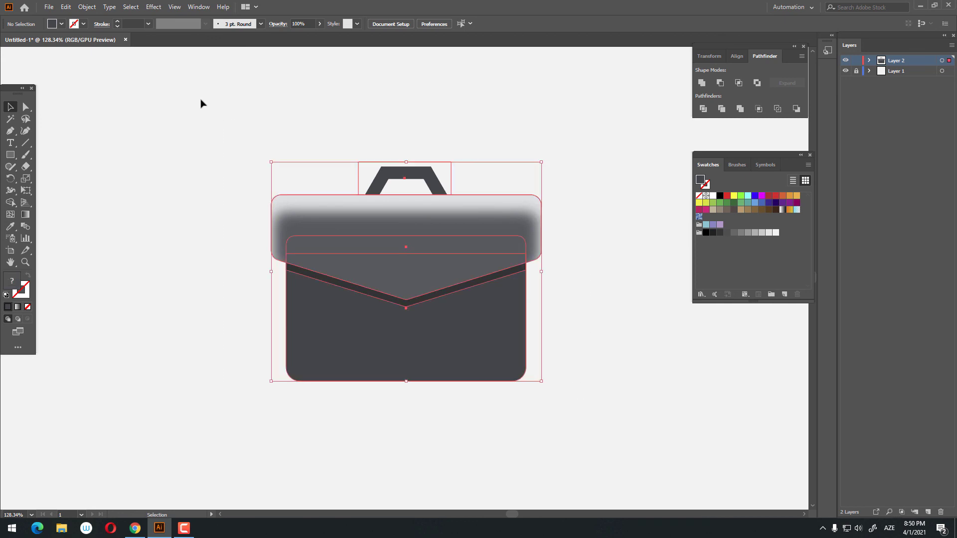
{"action": "right_click", "coordinate": [375, 217]}
{"action": "left_click", "coordinate": [418, 293]}
Step: Center the briefcase group horizontally and vertically on the artboard and deselect it
{"action": "left_click", "coordinate": [427, 24]}
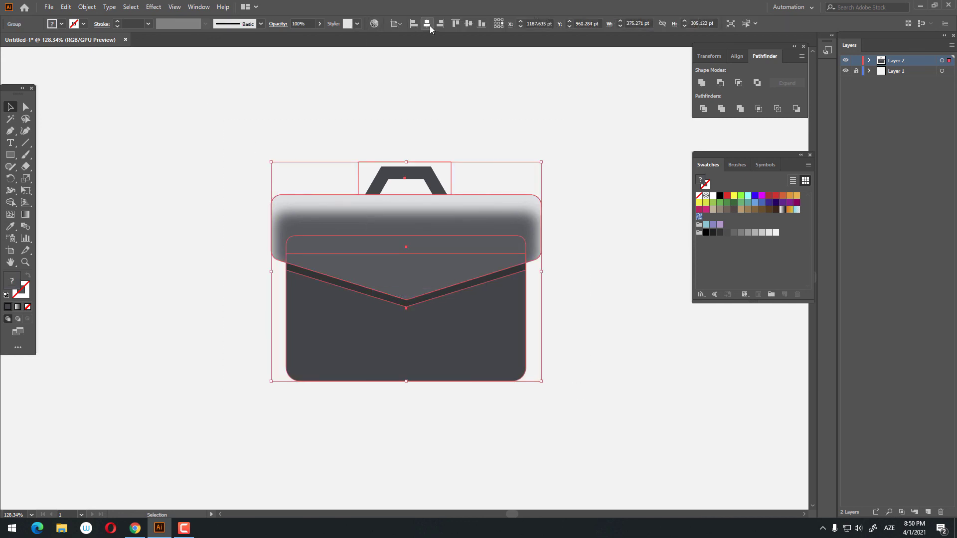
{"action": "left_click", "coordinate": [469, 24]}
{"action": "left_click", "coordinate": [581, 253]}
{"action": "key", "text": "z"}
{"action": "left_click_drag", "start_coordinate": [507, 317], "coordinate": [545, 306]}
{"action": "key", "text": "space"}
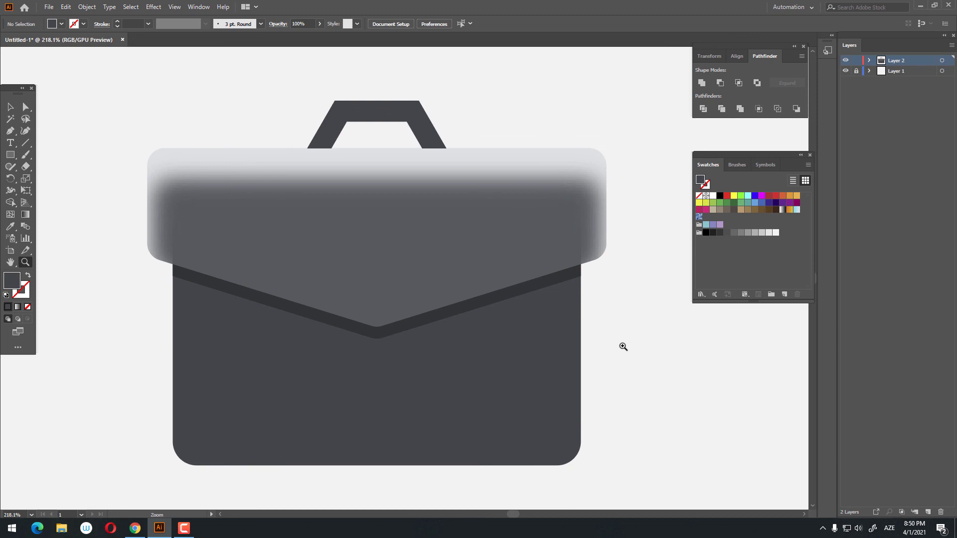